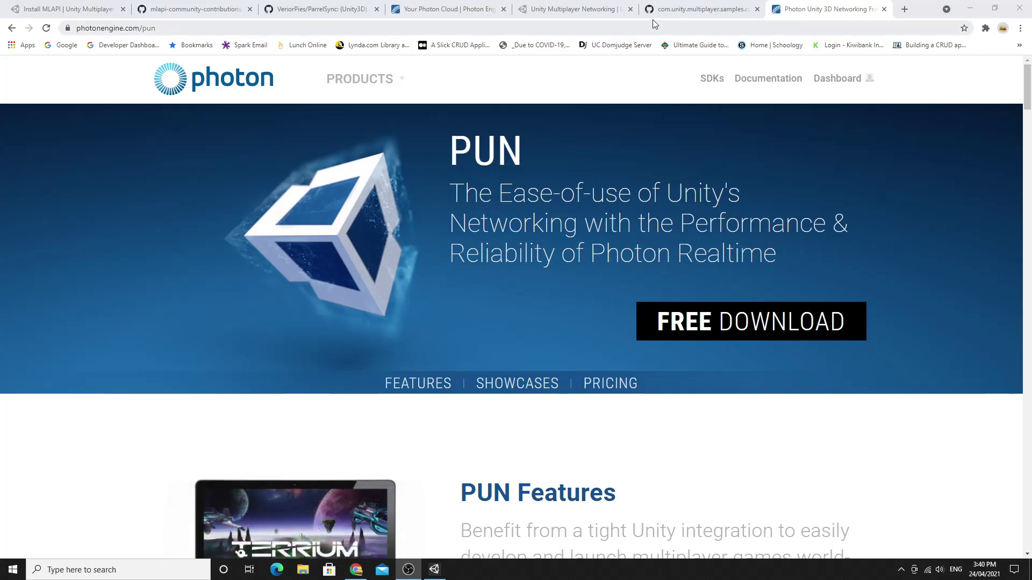
- Examine the Unity Multiplayer Networking site and the Photon Setup Guide for Boss Room on GitHub
click(595, 11)
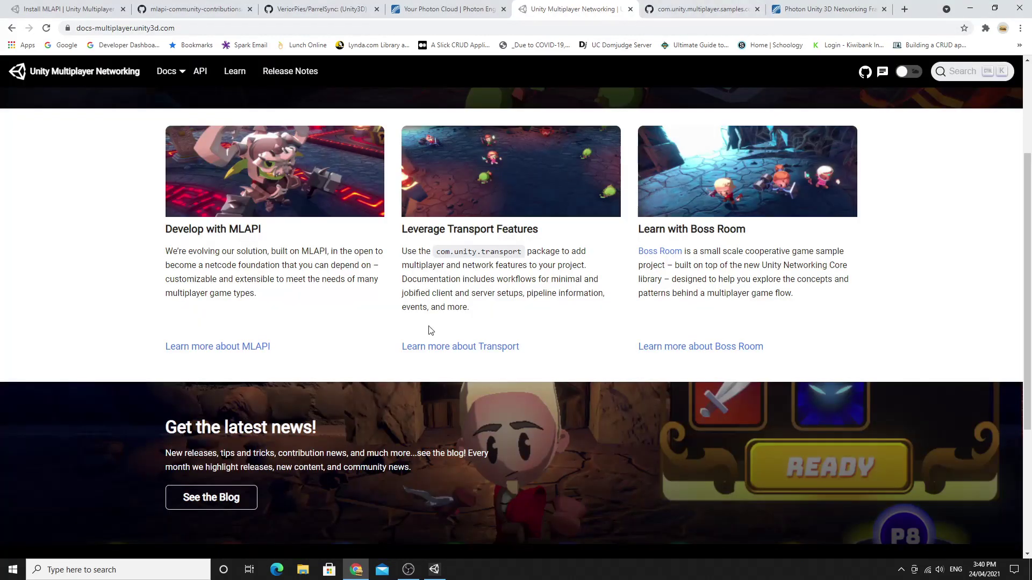
scroll(429, 330, up, 3)
scroll(418, 230, down, 2)
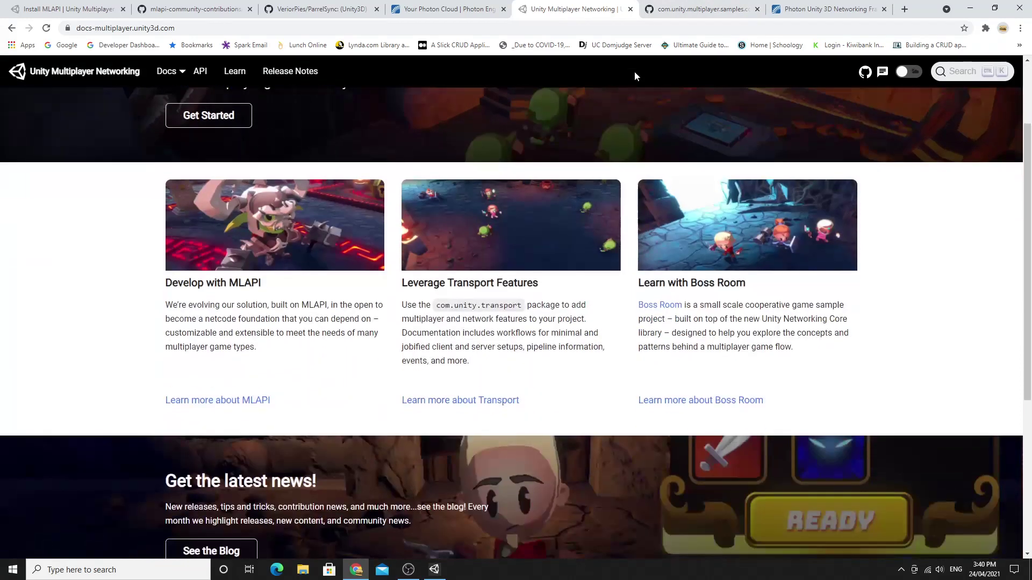
click(685, 10)
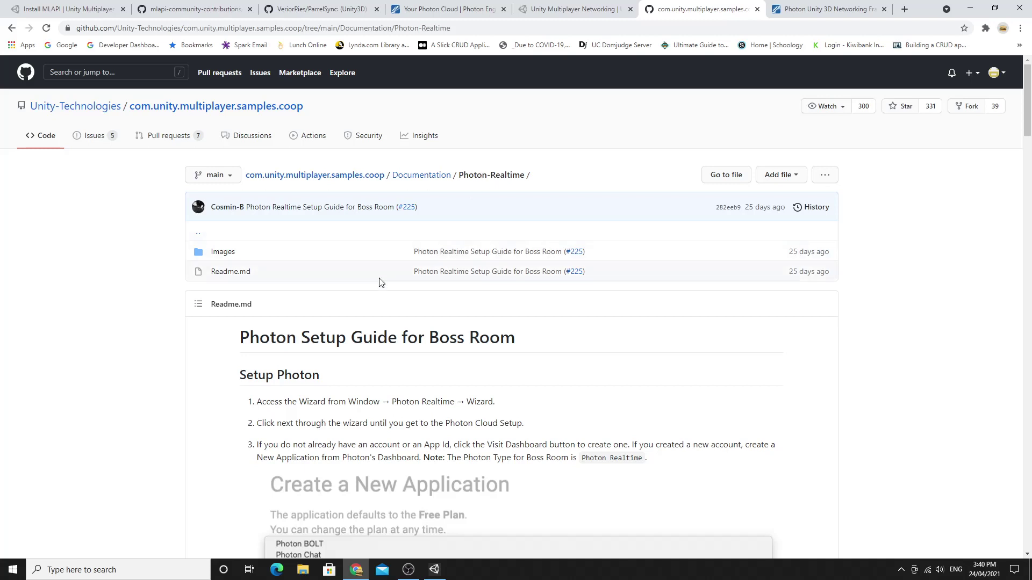
scroll(381, 283, down, 3)
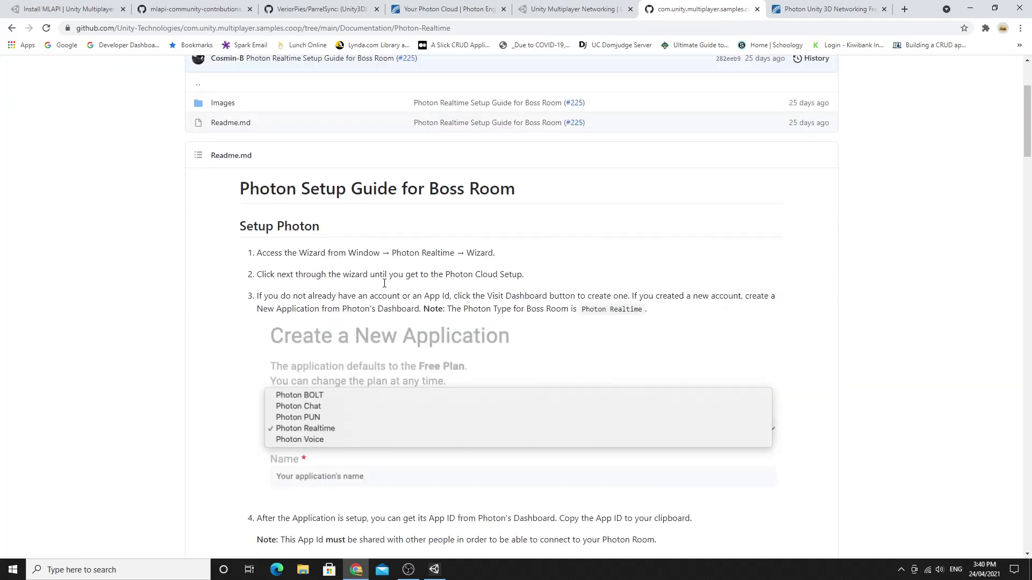
scroll(384, 283, up, 2)
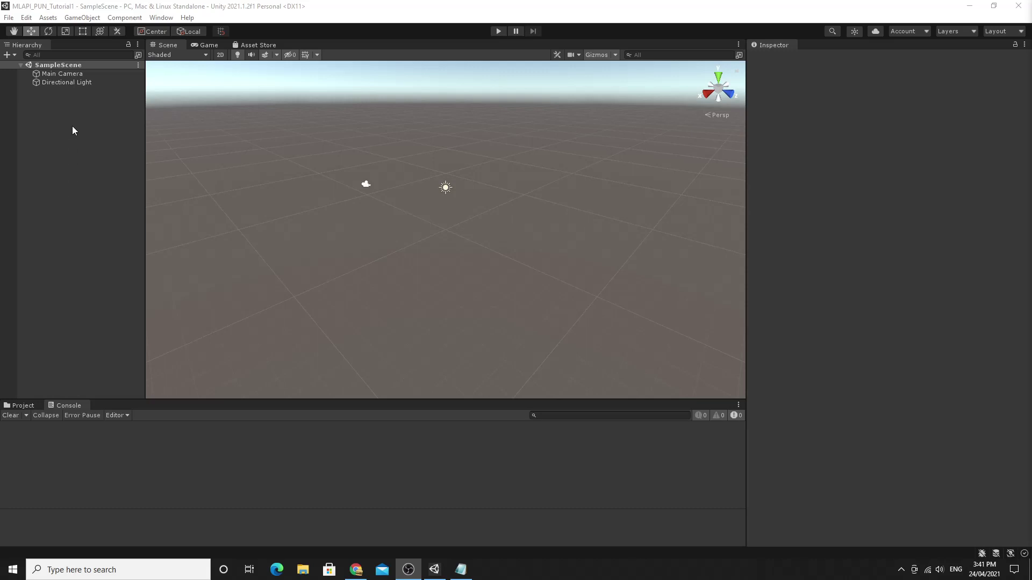
click(161, 18)
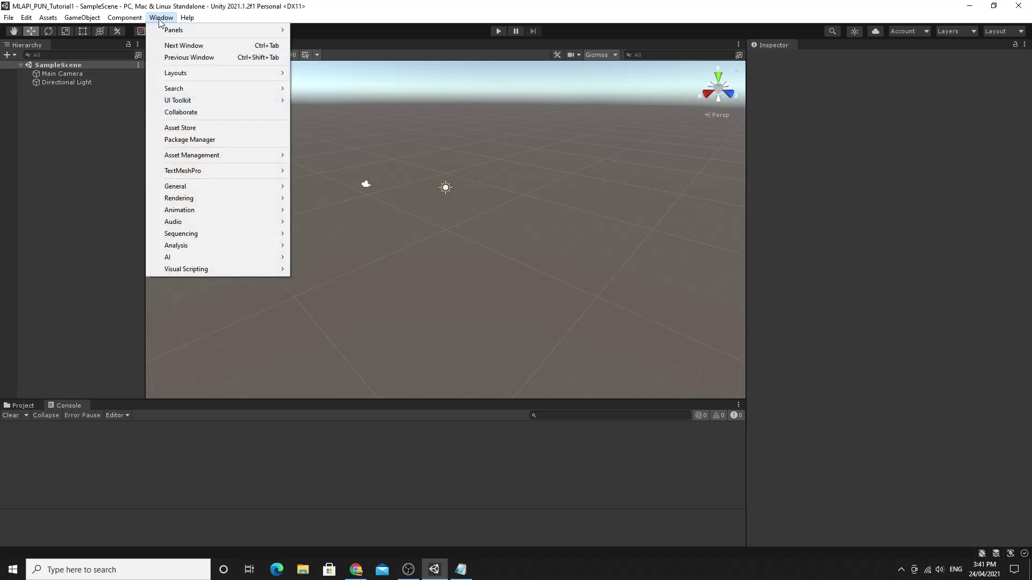
click(171, 139)
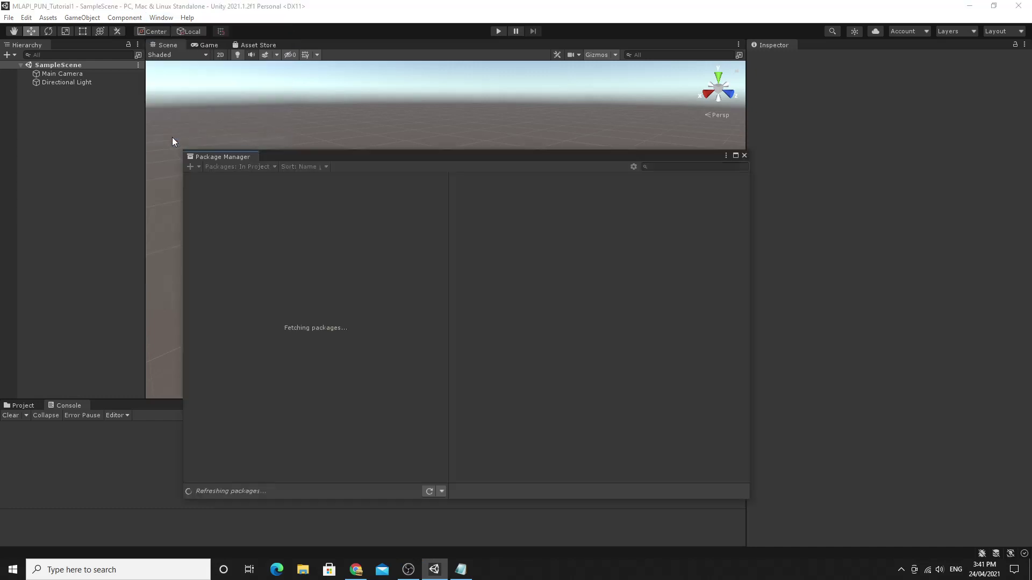
click(198, 168)
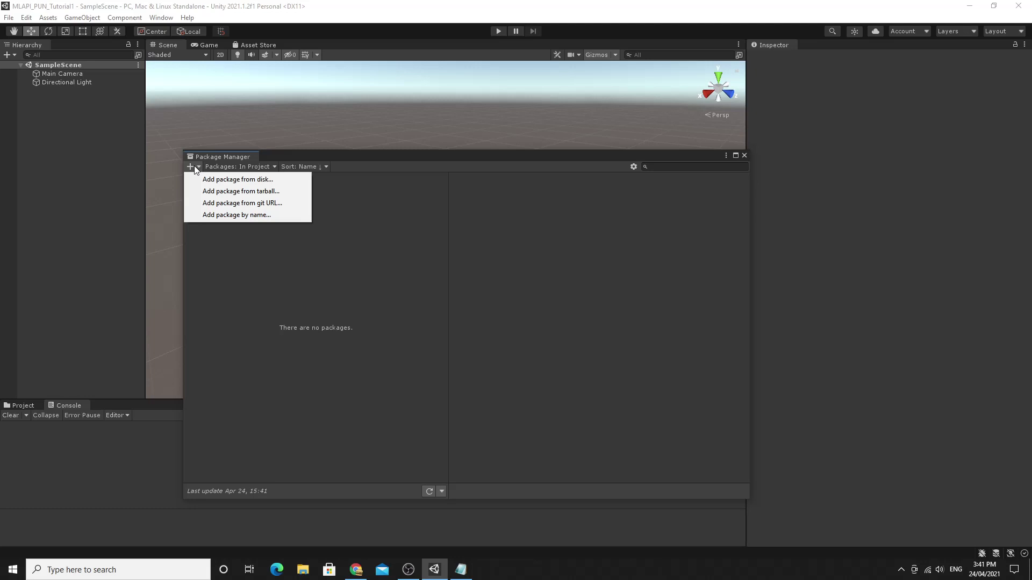
click(234, 205)
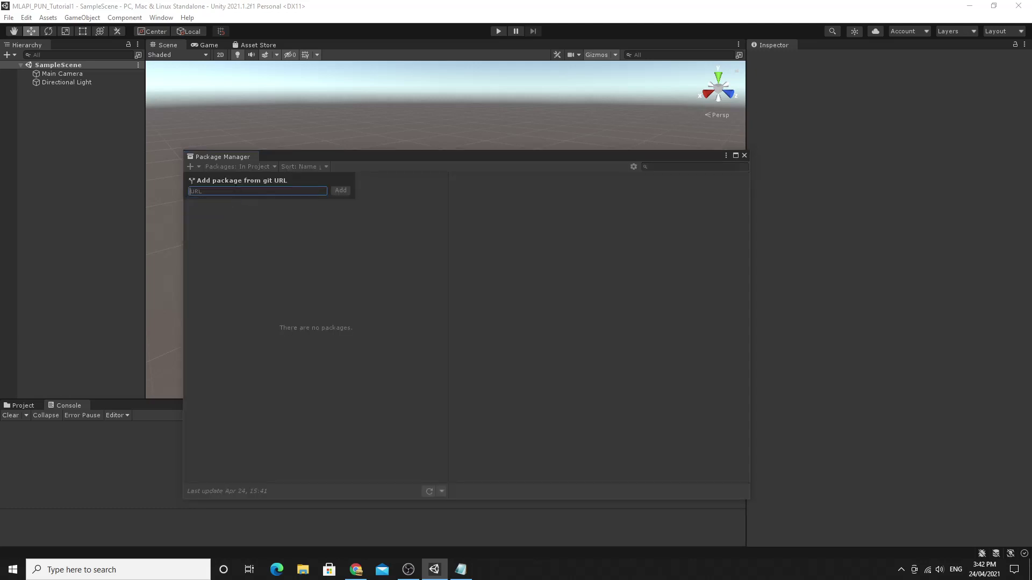
key(alt+Tab)
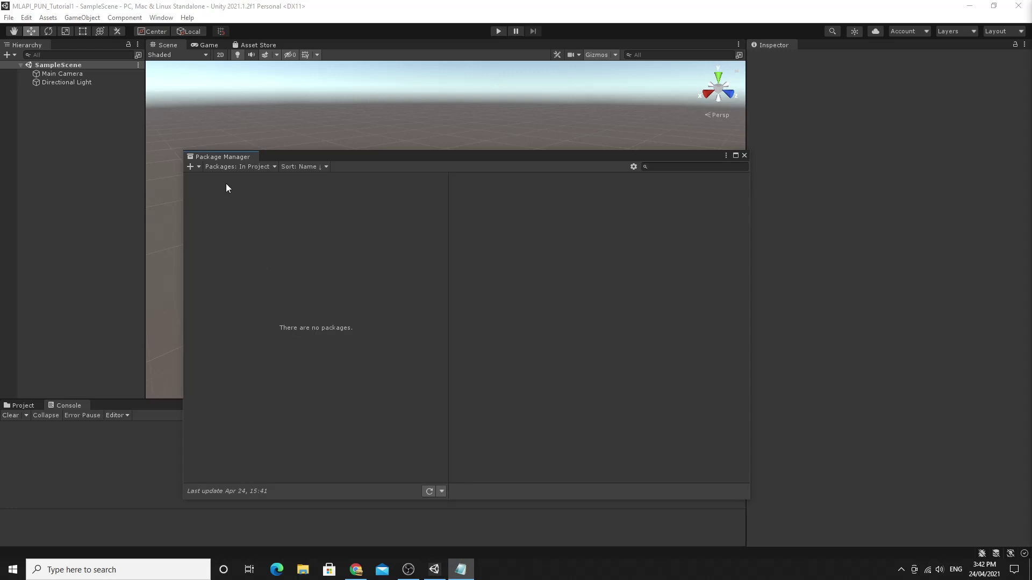
click(197, 166)
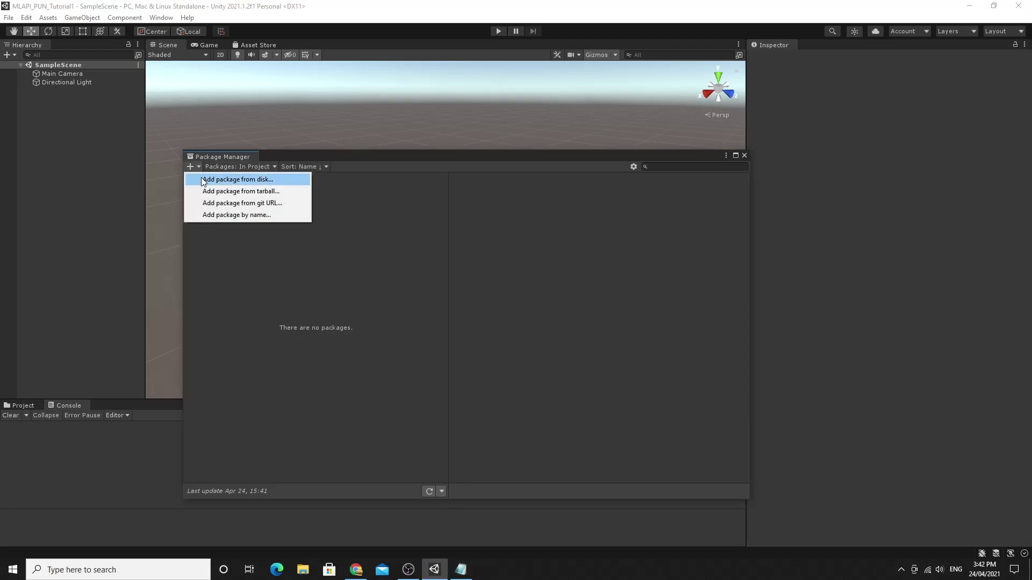
click(221, 203)
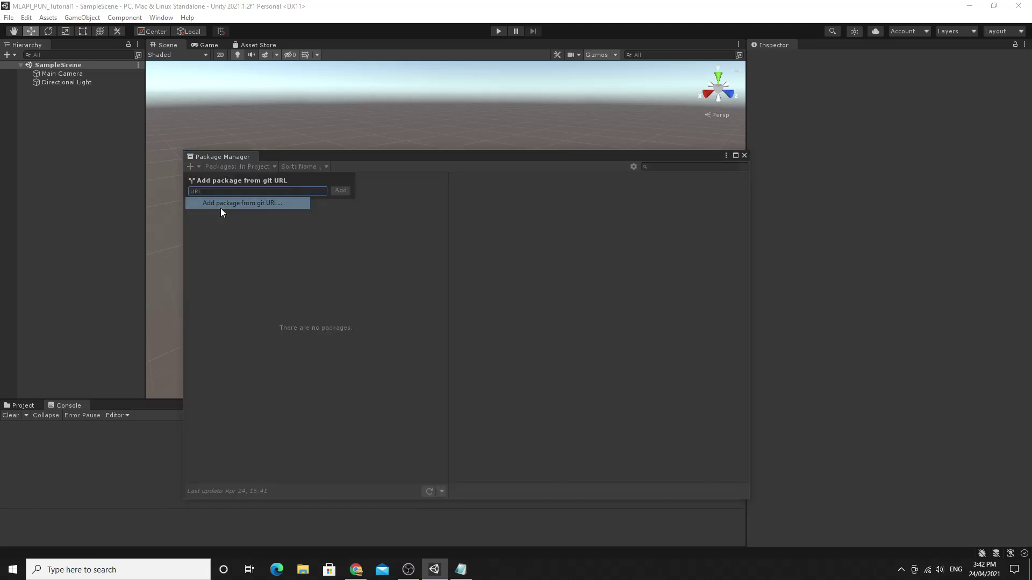
key(ctrl+v)
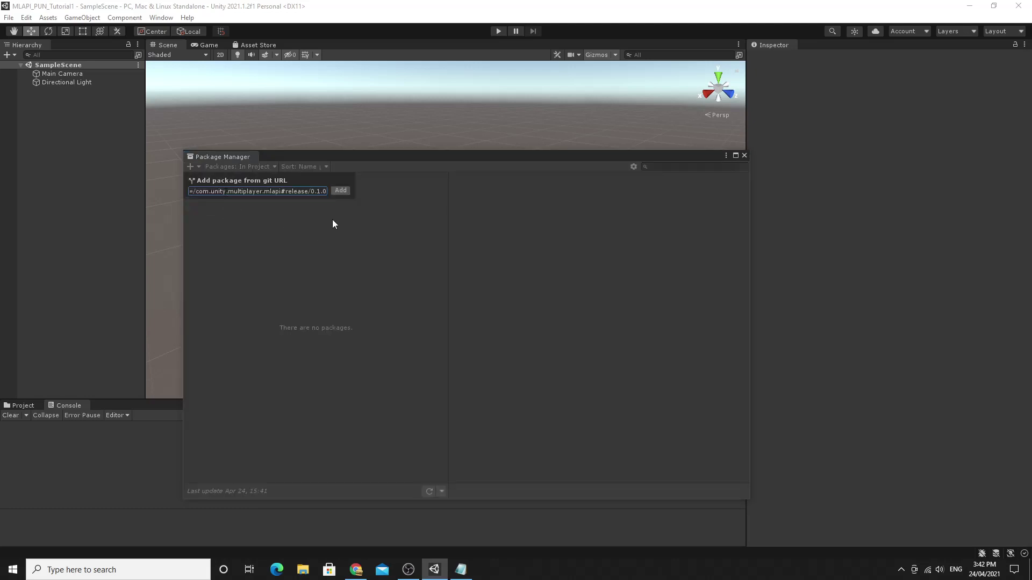
click(340, 191)
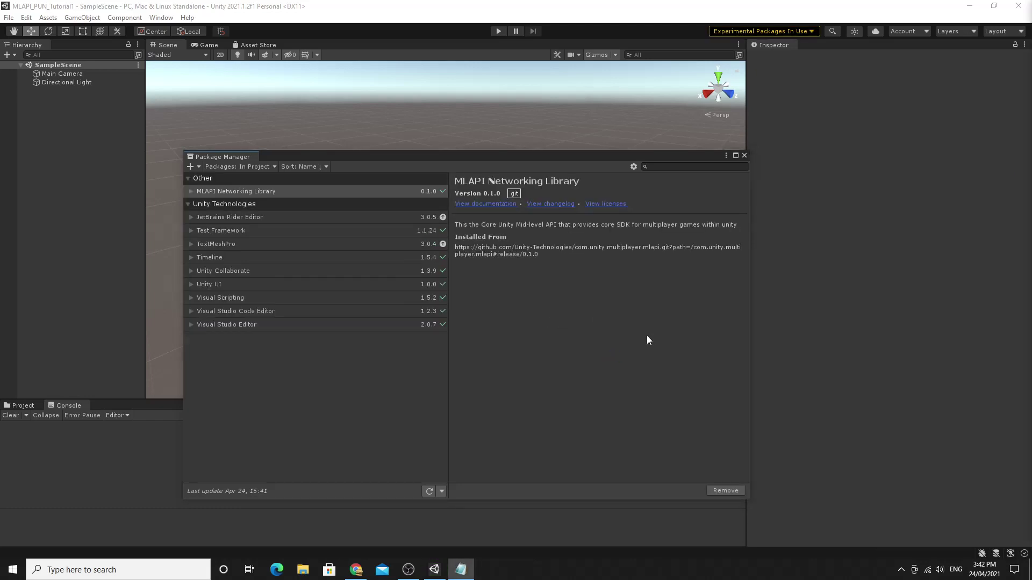
click(198, 167)
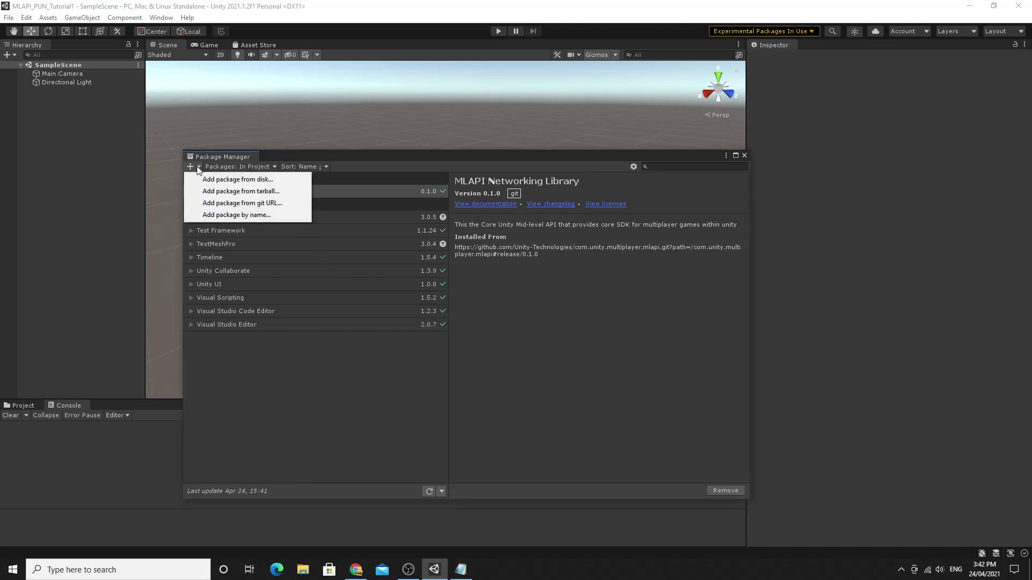
click(227, 205)
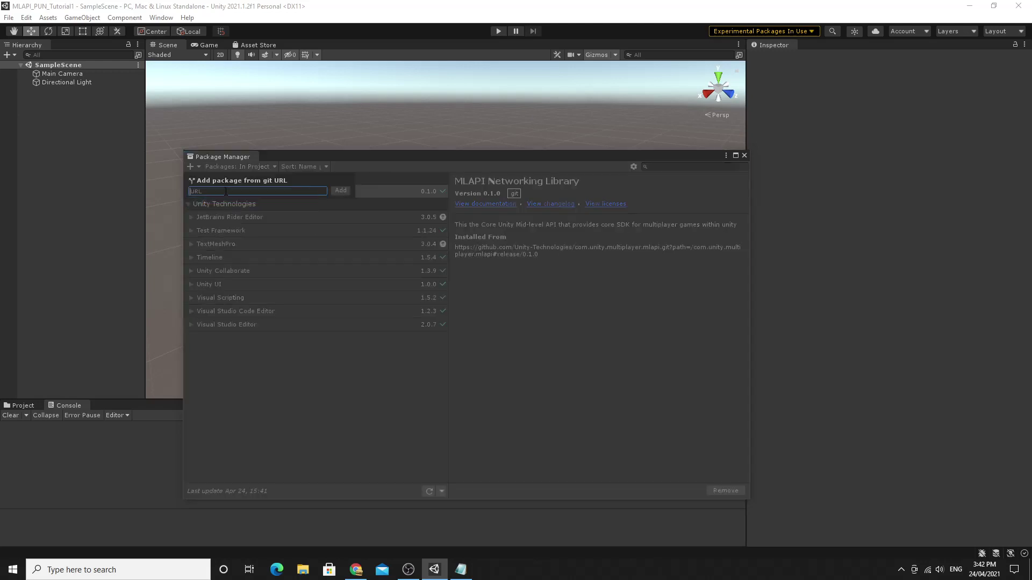
key(ctrl+v)
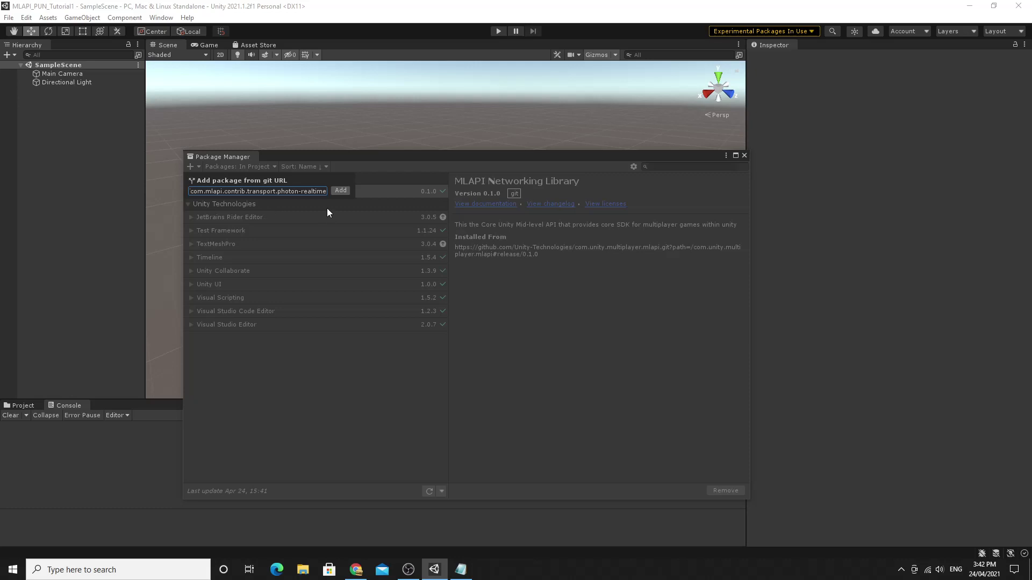
click(340, 192)
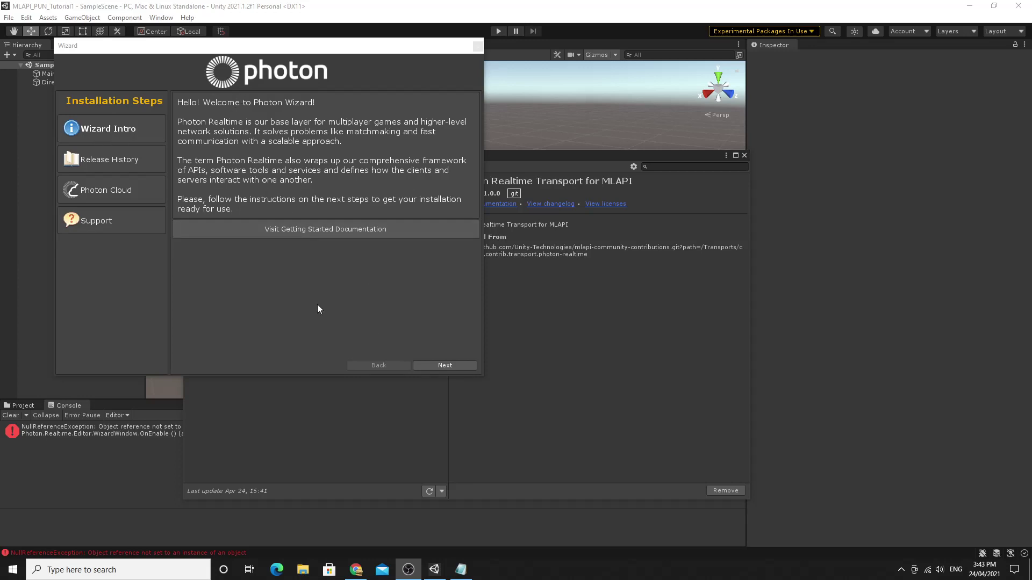
- Go through the Photon Wizard, skipping the Photon Cloud credentials setup, and finish it with the exit confirmed
click(431, 364)
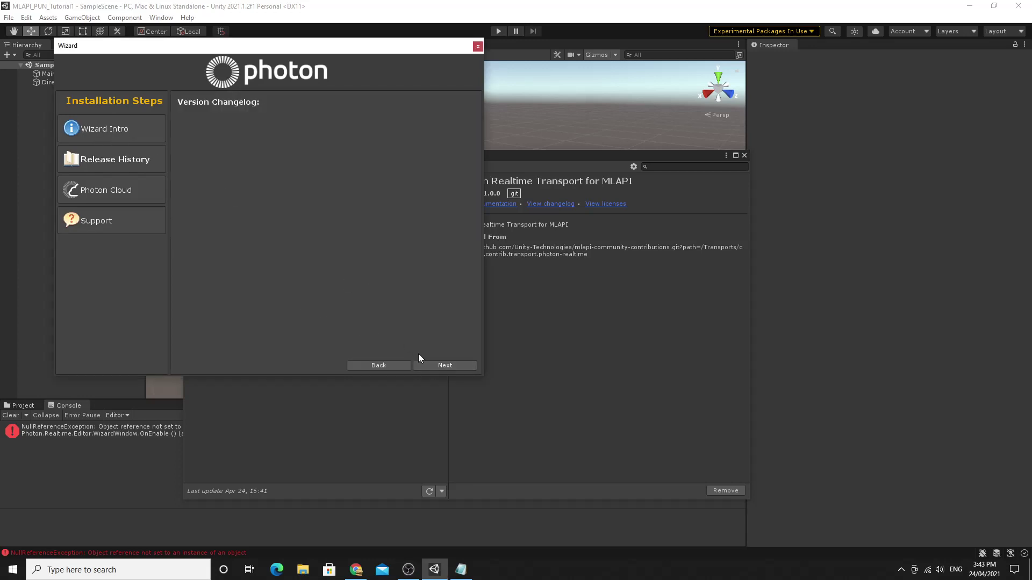
click(430, 364)
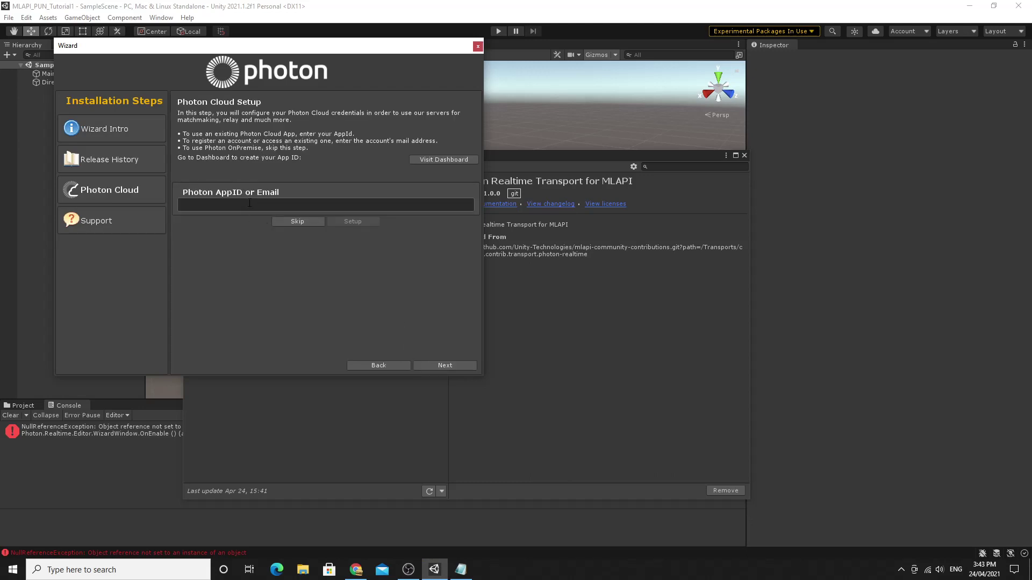
click(284, 221)
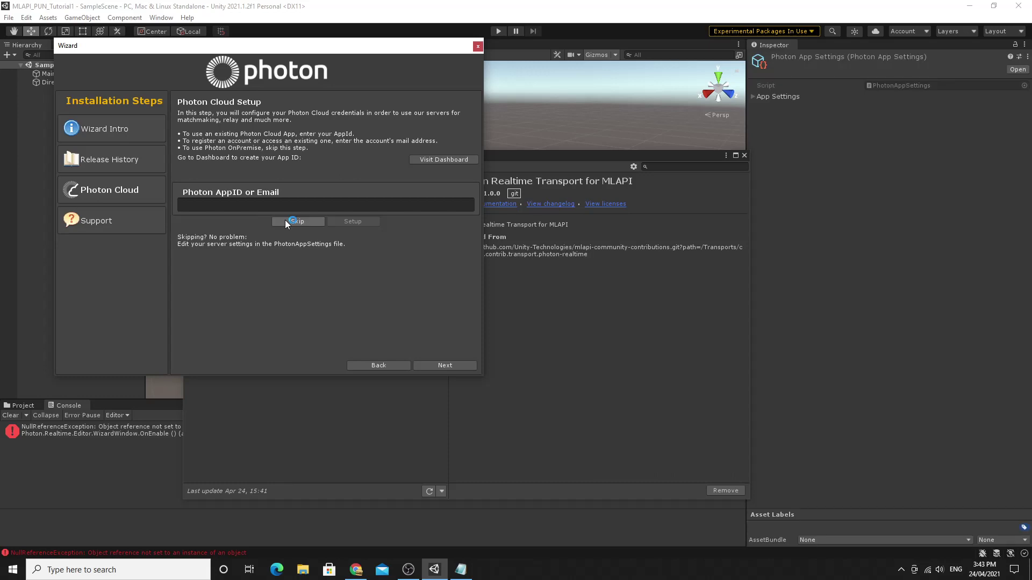
click(434, 365)
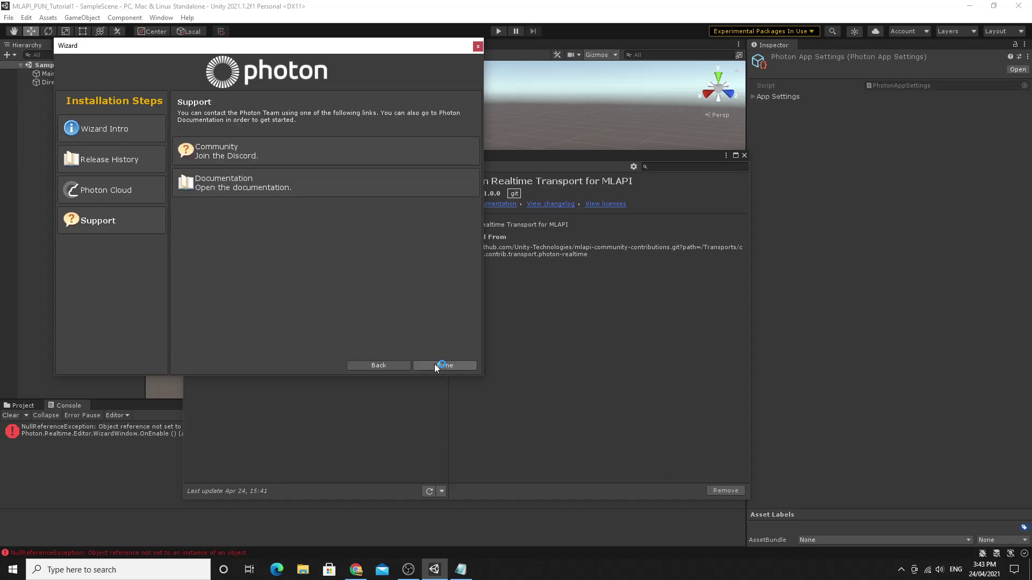
click(446, 368)
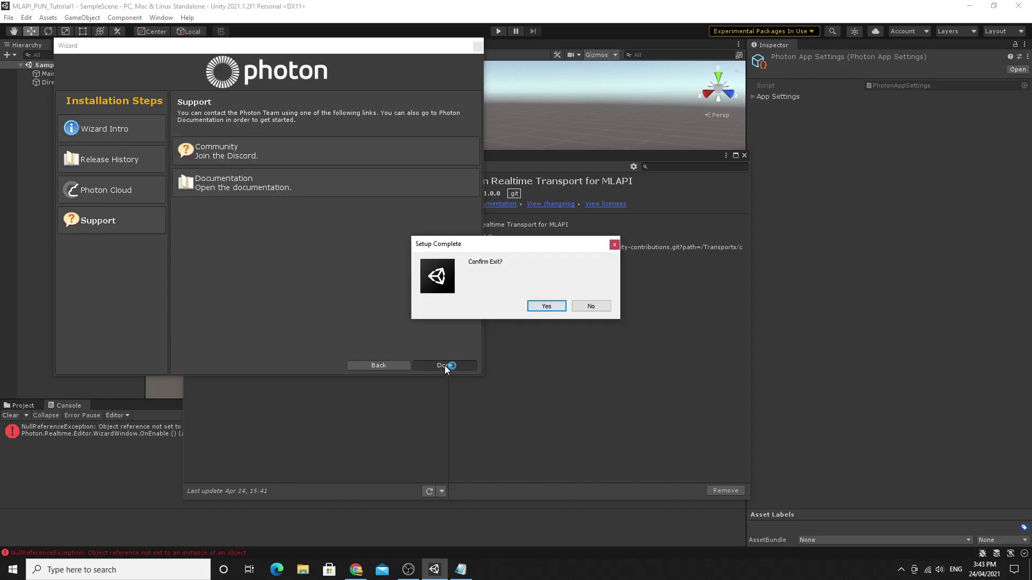
click(537, 306)
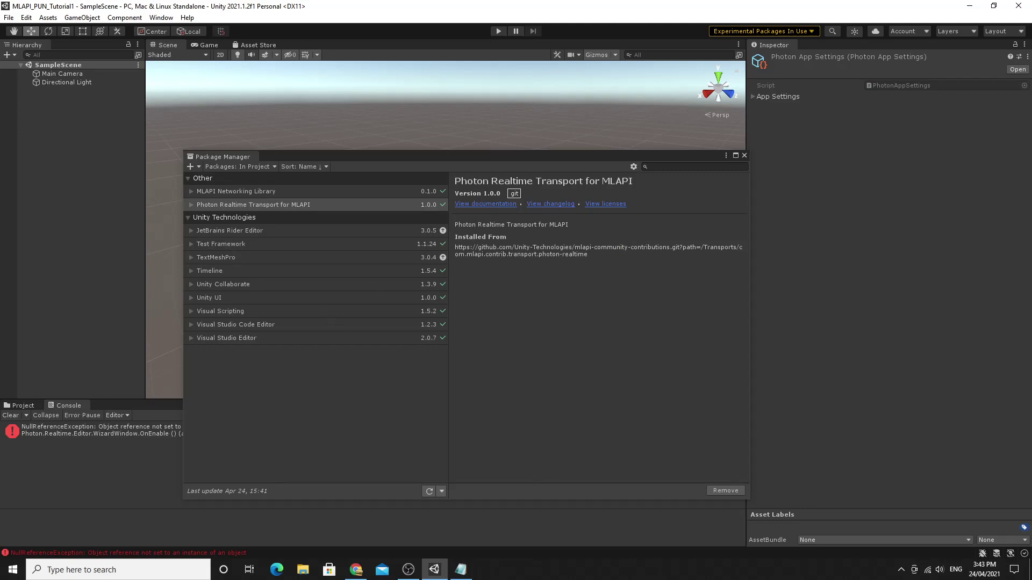
key(alt+Tab)
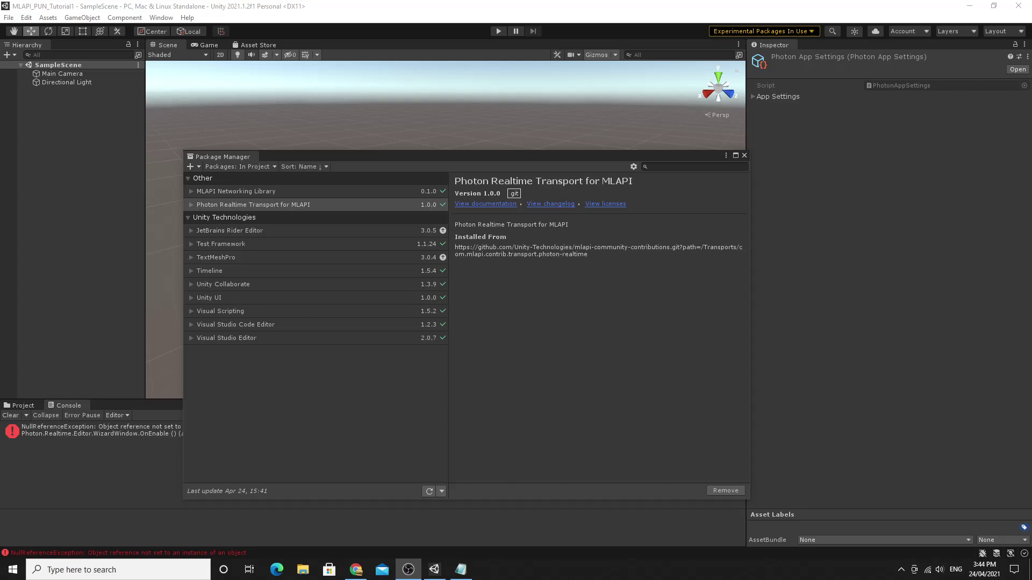
key(alt+Tab)
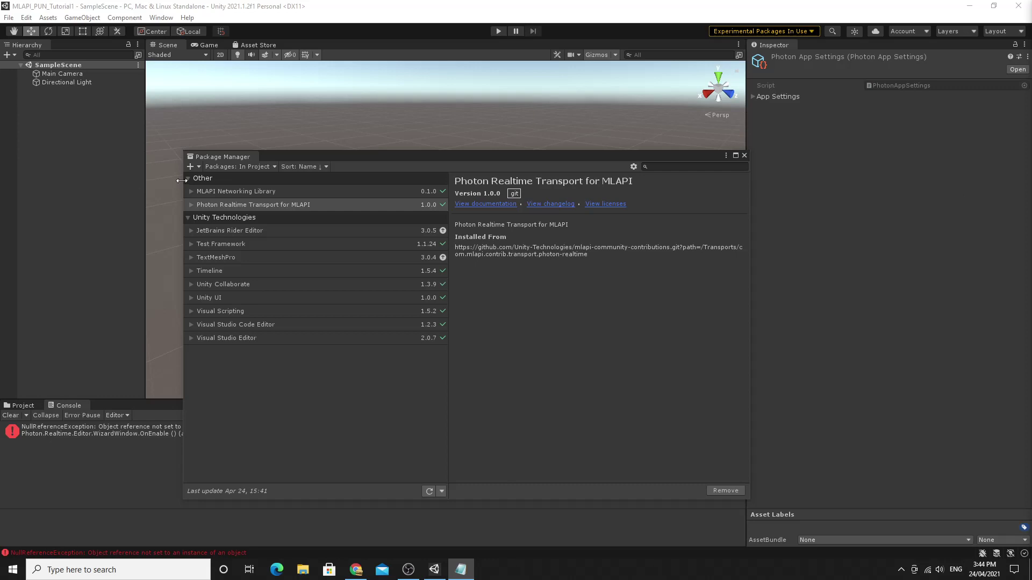
click(190, 166)
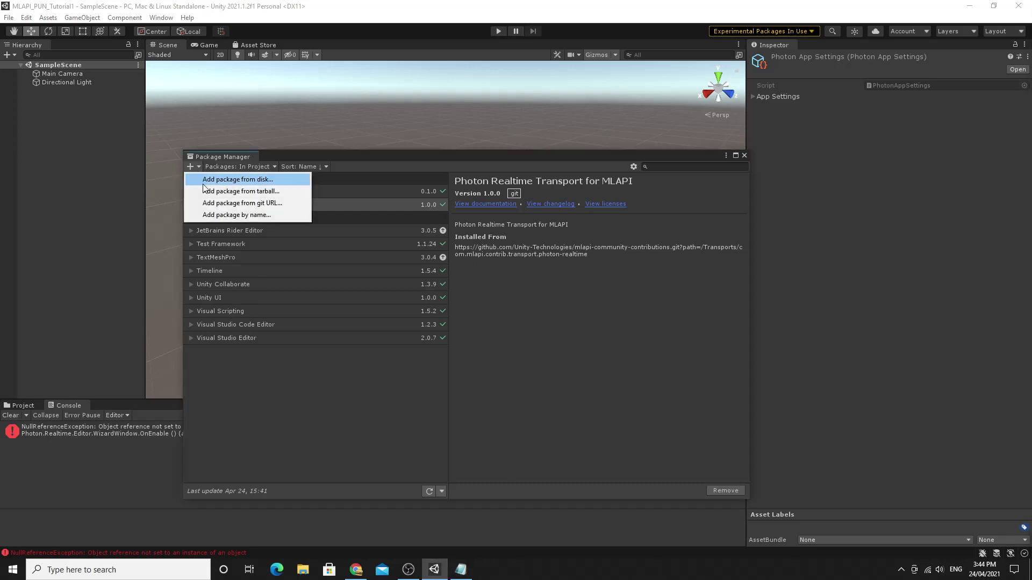
click(228, 204)
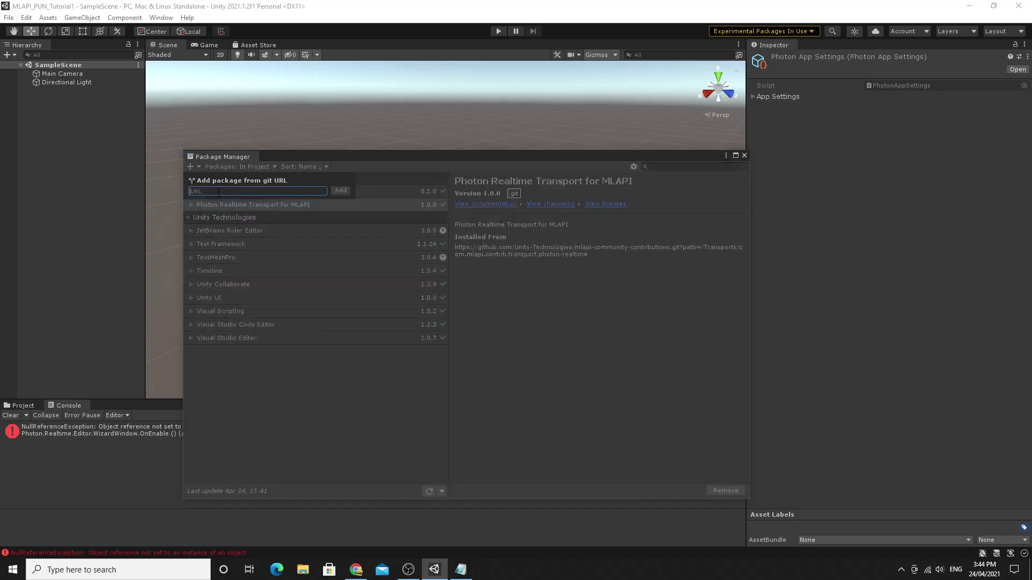
text(https://github.com/VeriorPies/ParrelSync.git?path=/ParrelSync)
click(340, 190)
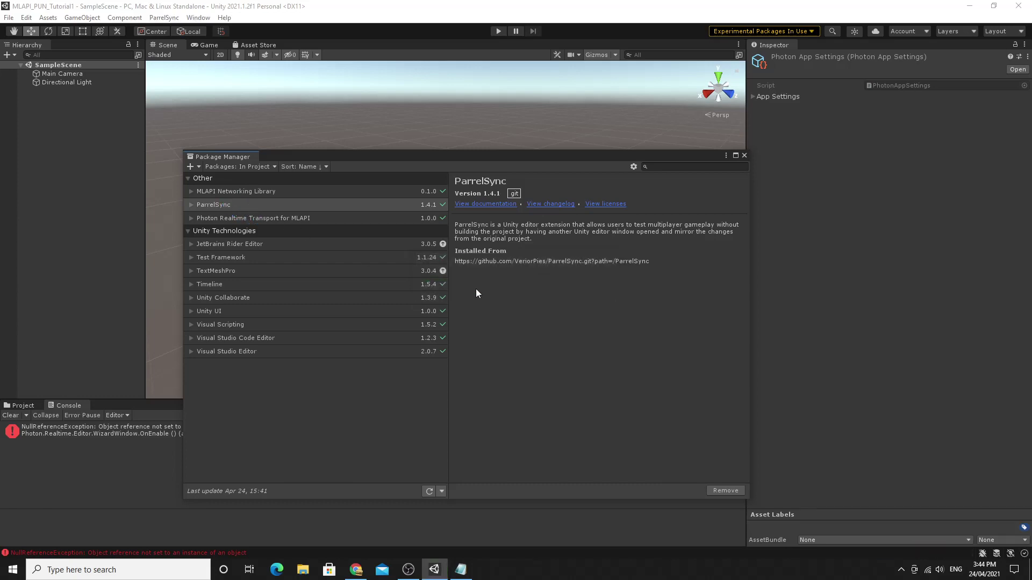
click(743, 156)
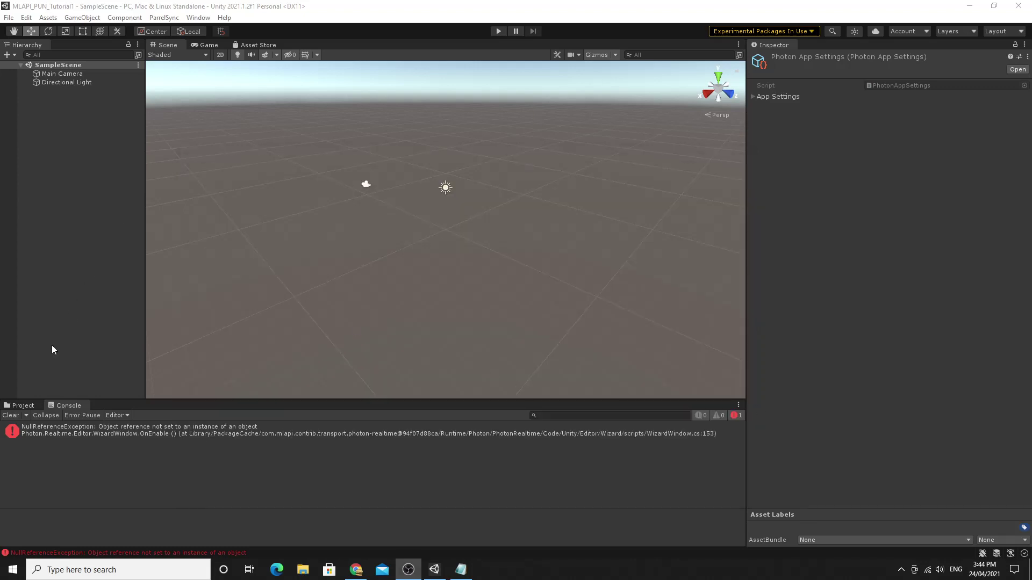
- Select the PhotonAppSettings asset in Assets/Photon/Resources and expand its App Settings to reach the App Id Realtime and Fixed Region fields
click(25, 406)
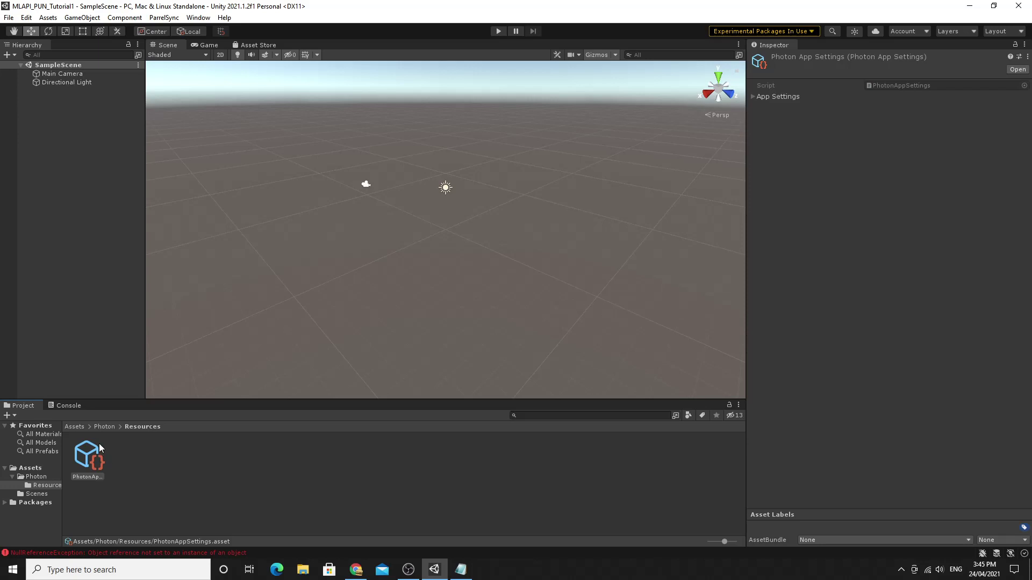
click(74, 427)
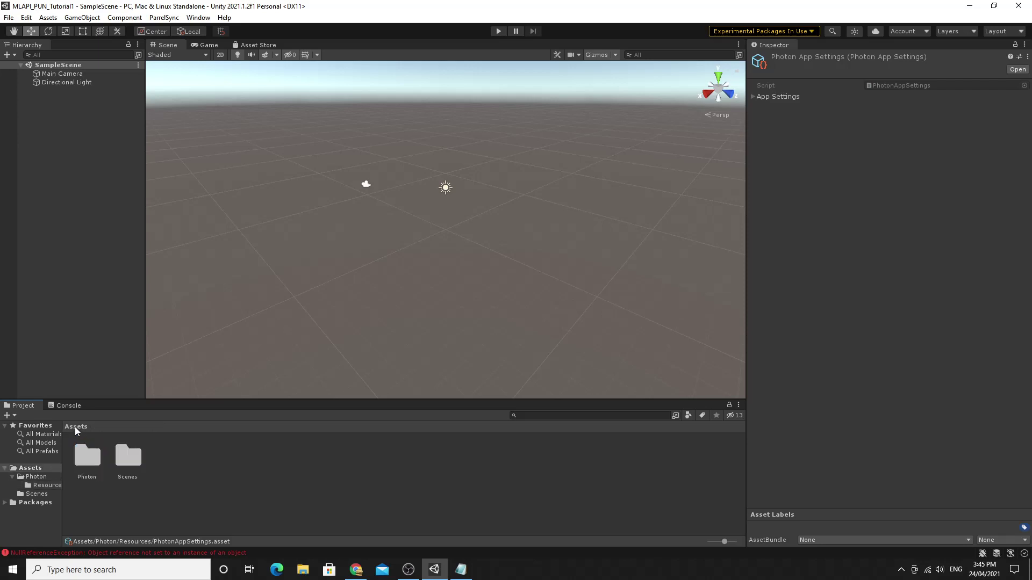
double_click(80, 459)
double_click(84, 458)
click(86, 460)
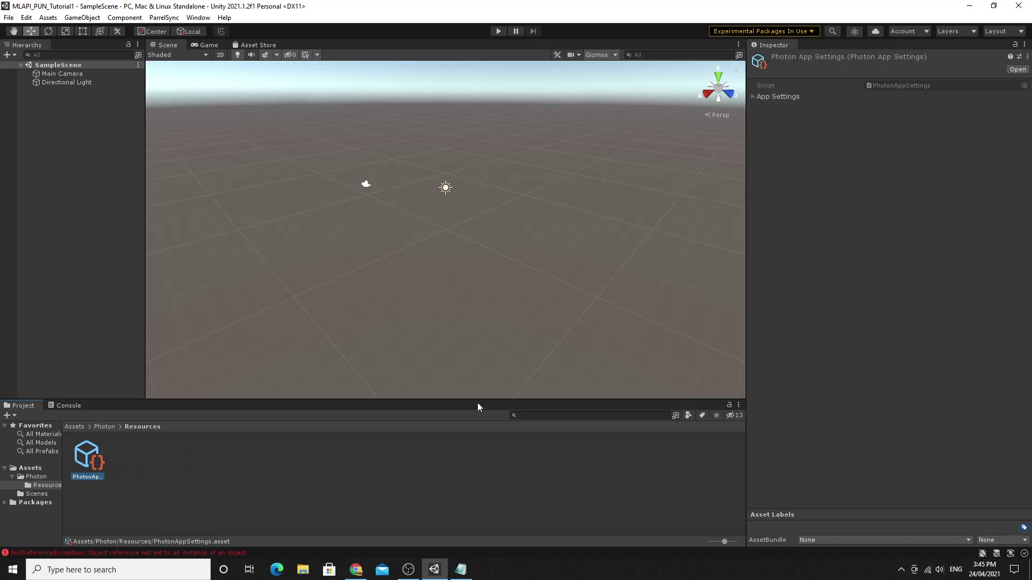
click(753, 97)
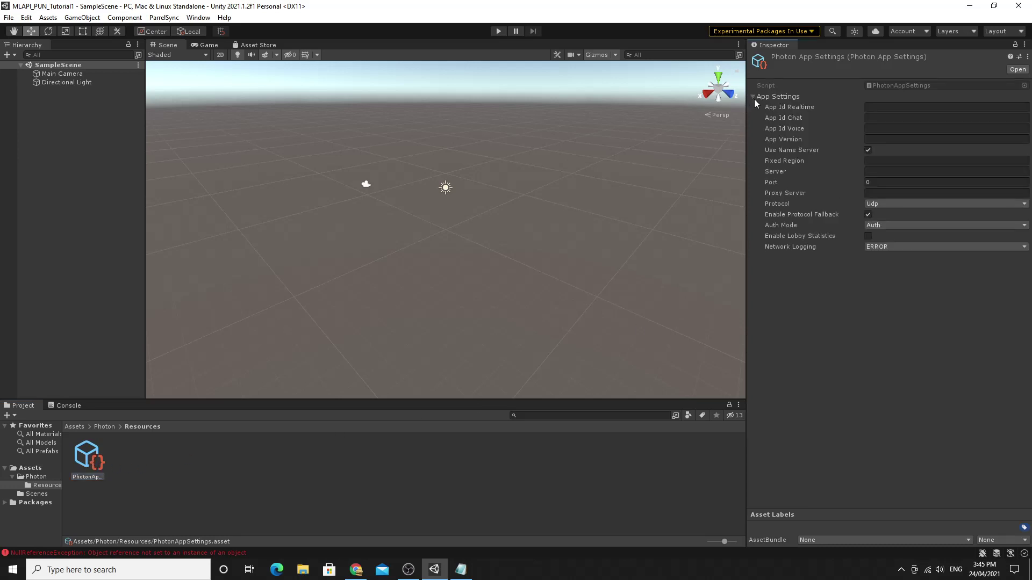
click(875, 108)
click(871, 163)
- Switch to Chrome and open the Photon dashboard with the Photon Cloud apps from the Photon home page
click(356, 571)
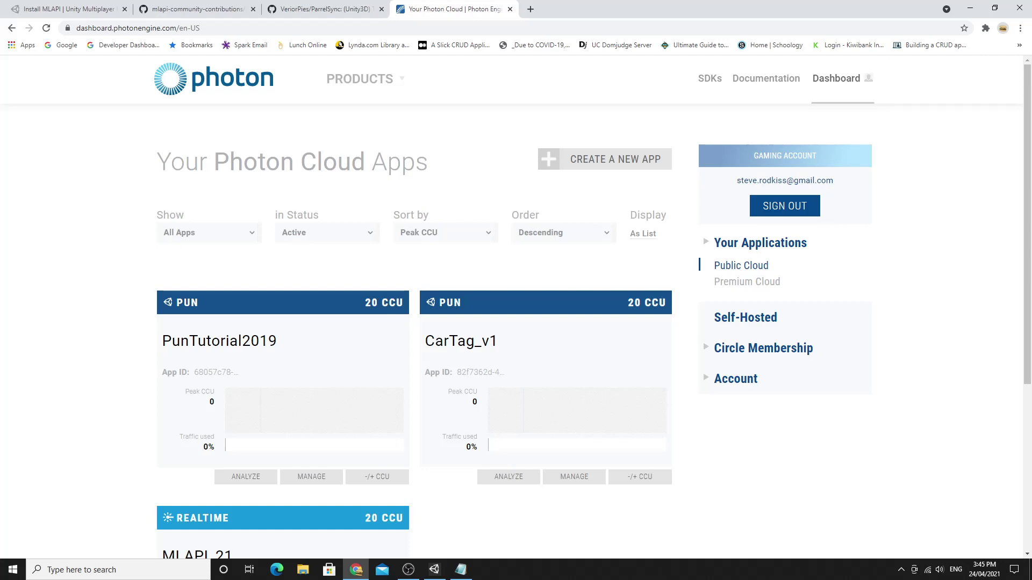
click(210, 85)
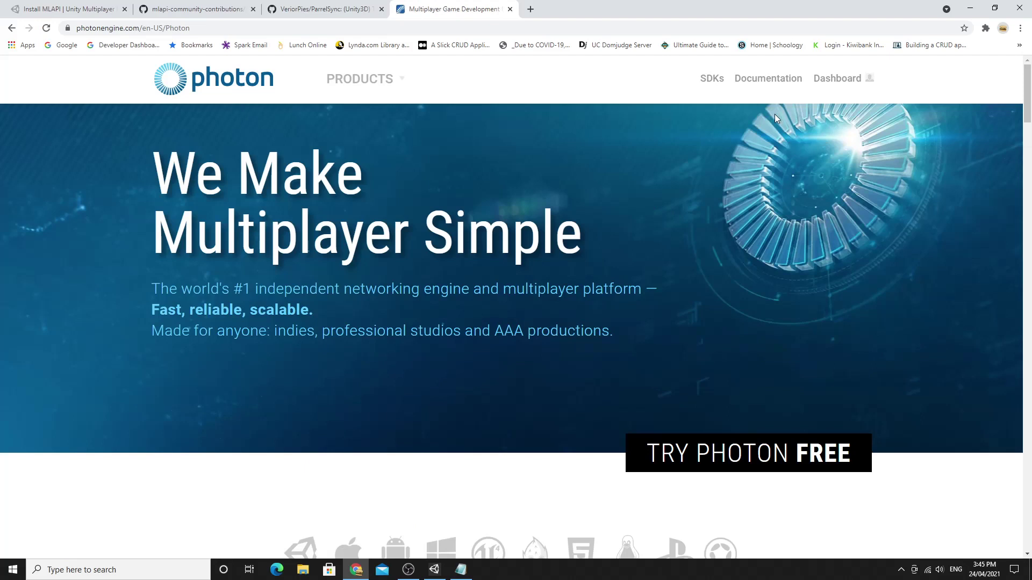
click(837, 78)
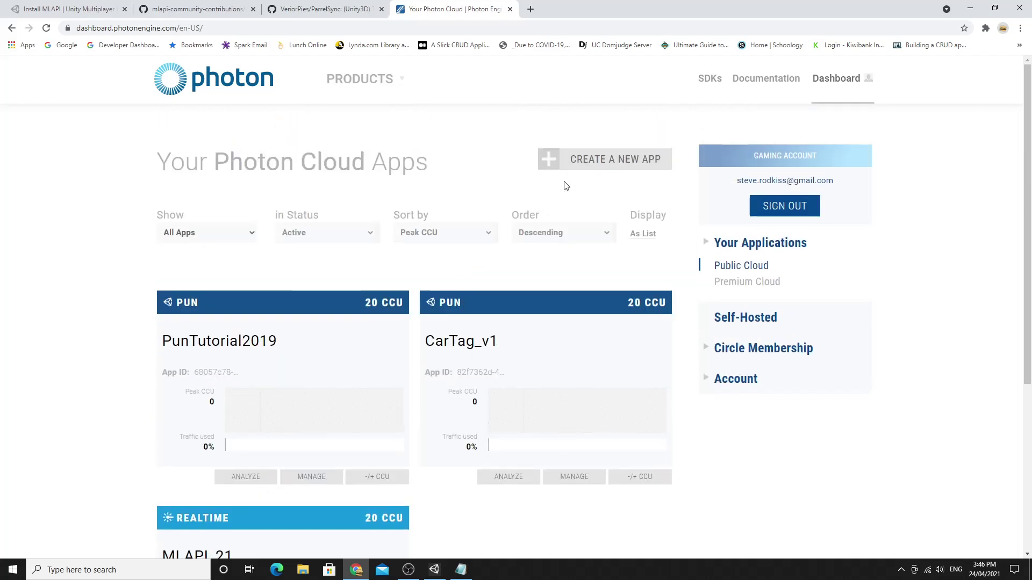
- Create a new Photon Cloud application of type Photon Realtime named MLAPI_Test2
click(588, 166)
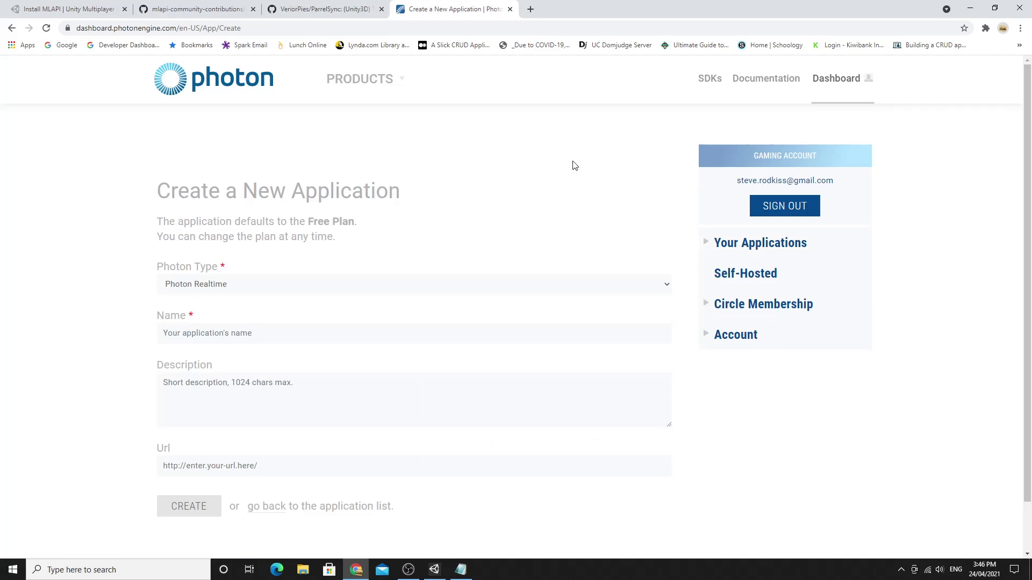
scroll(242, 254, down, 1)
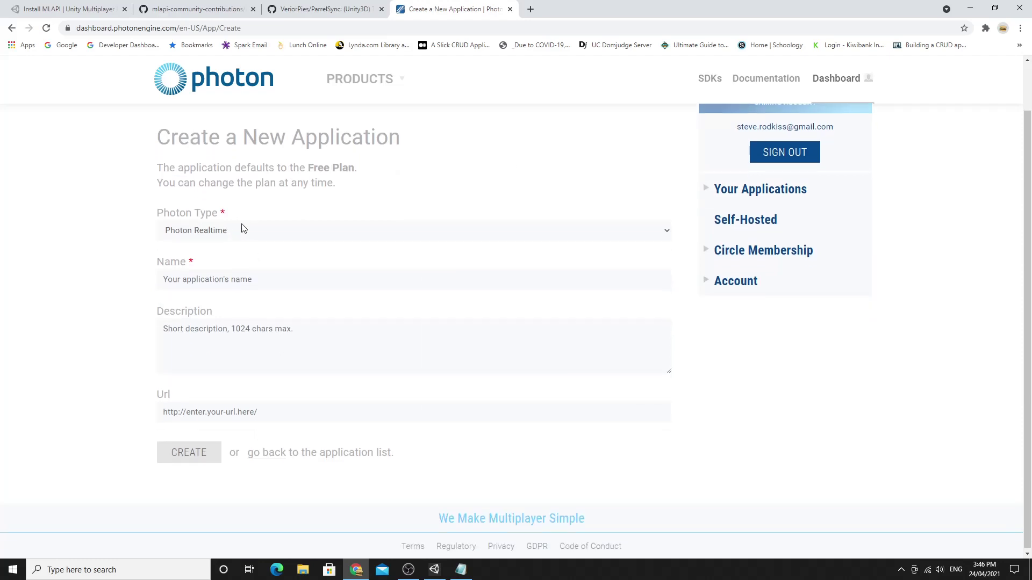
click(259, 234)
click(236, 277)
click(262, 283)
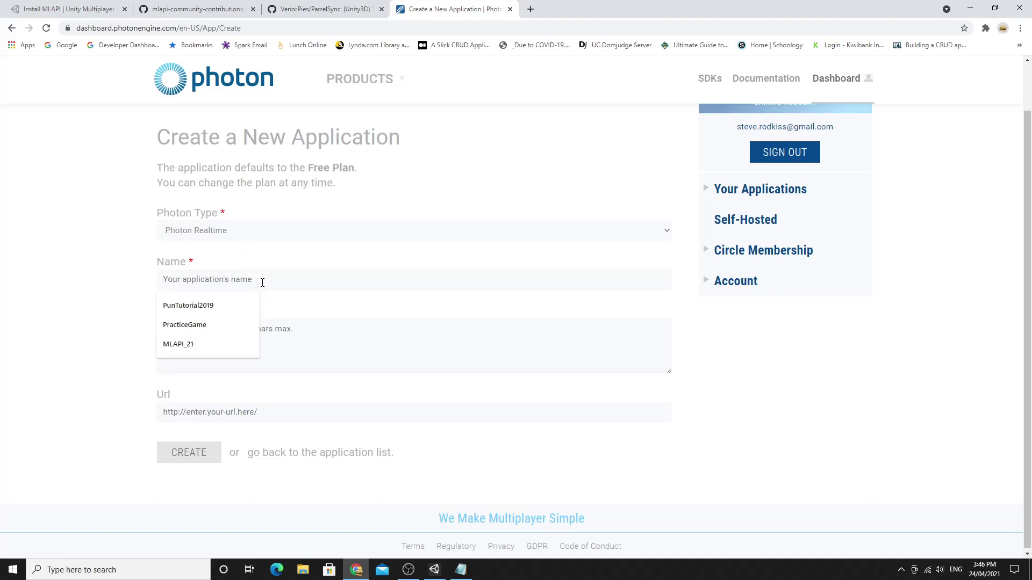
text(MLAP)
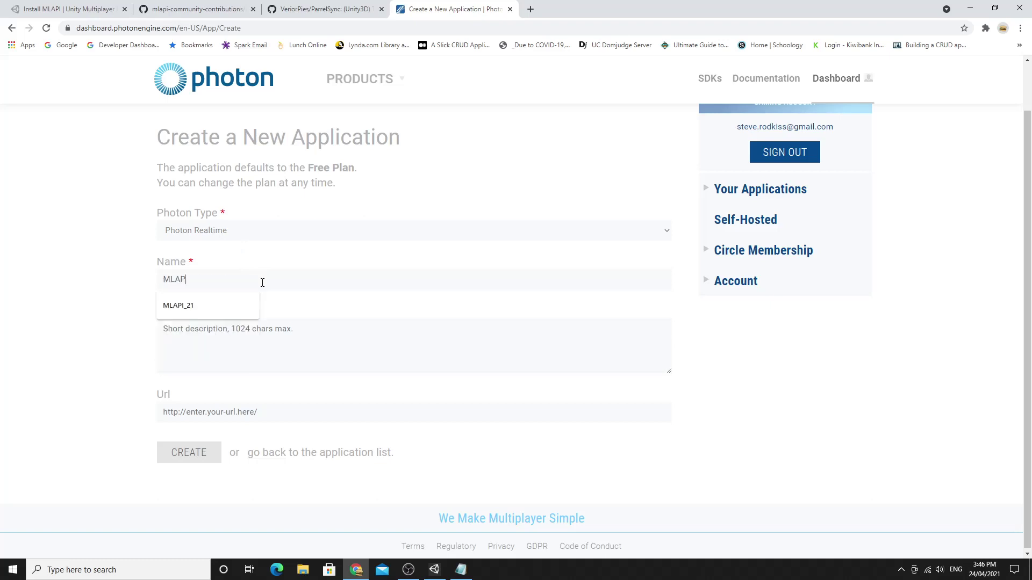
text(I_Test1)
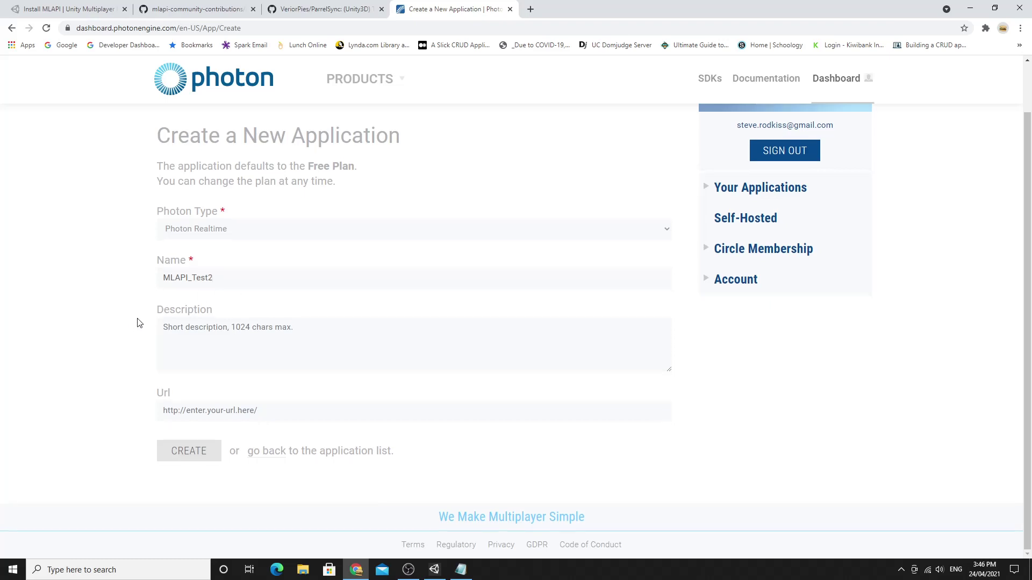
click(179, 457)
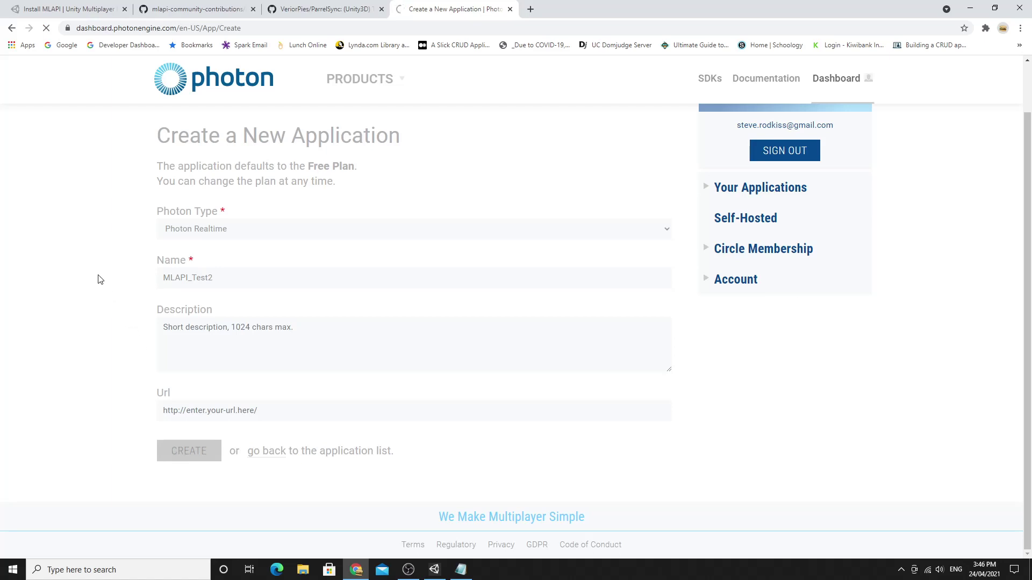
- Copy the App ID of the MLAPI_21 Realtime app and paste it into App Id Realtime in Unity's Photon App Settings
scroll(99, 285, down, 5)
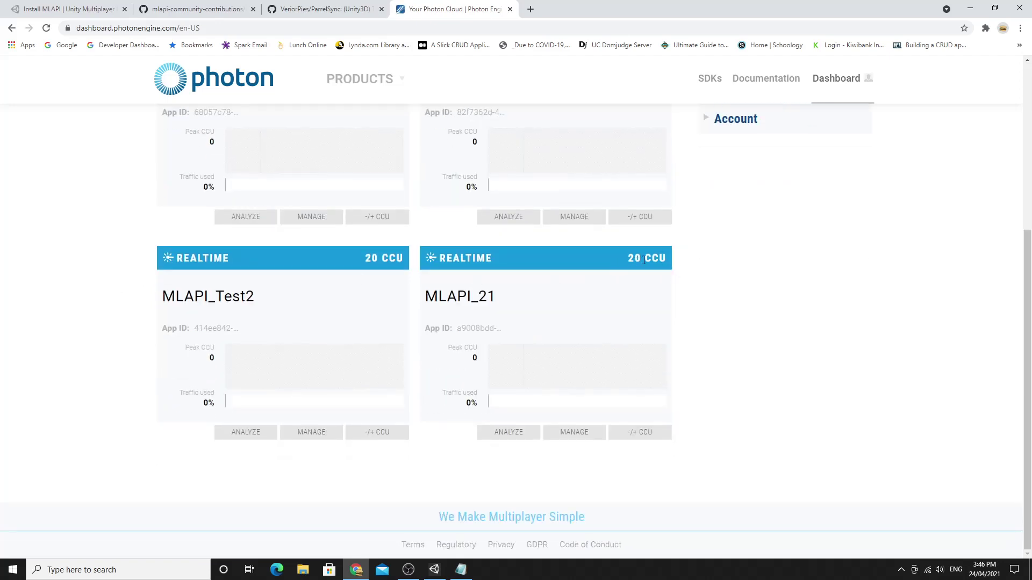
click(473, 327)
double_click(473, 326)
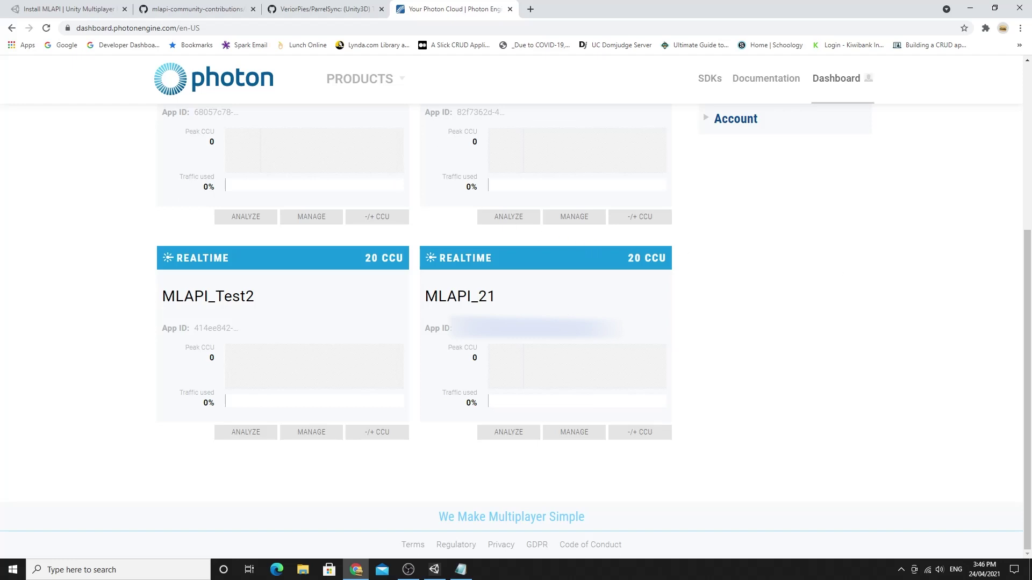
key(alt+Tab)
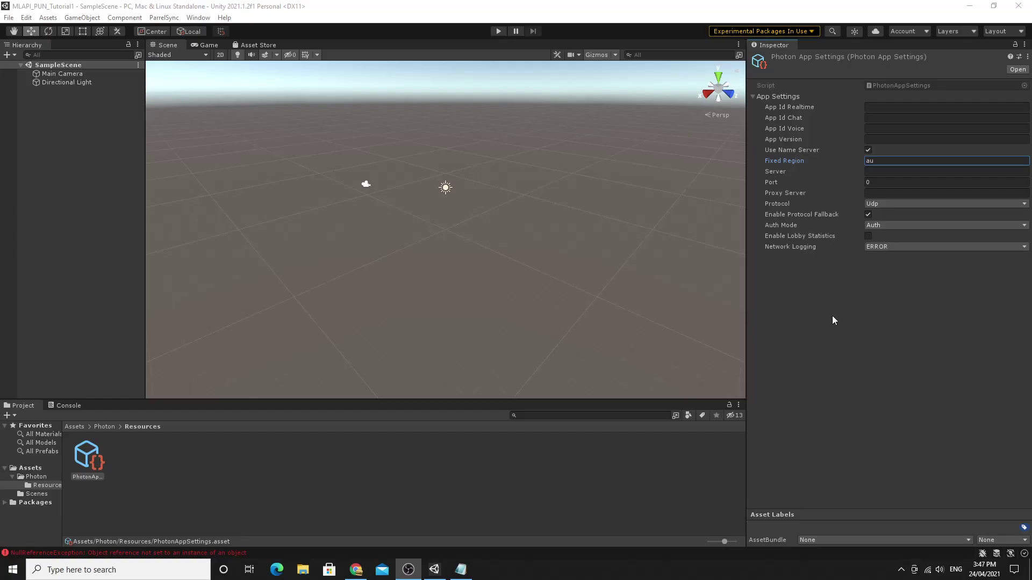
click(869, 107)
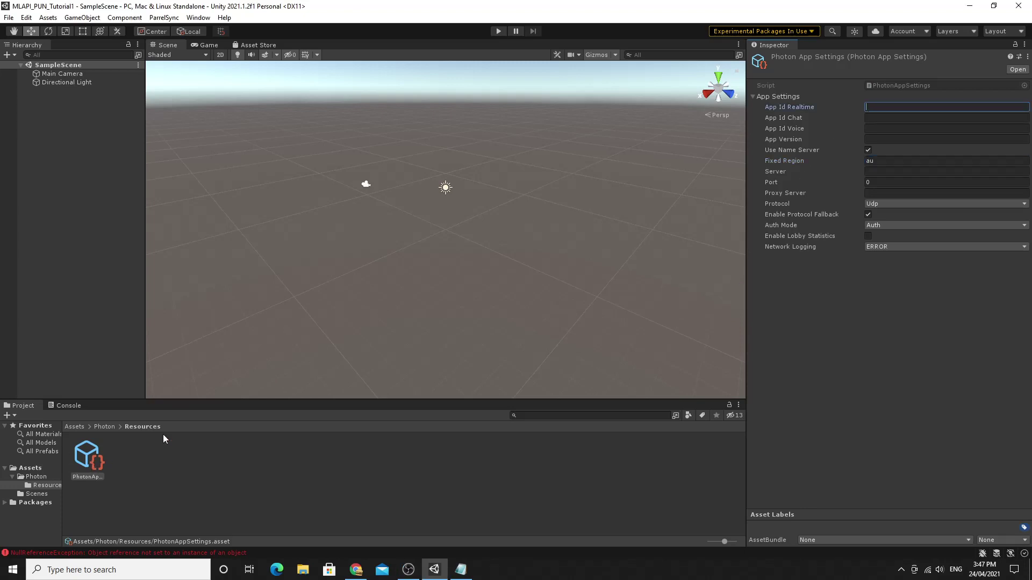
key(ctrl+v)
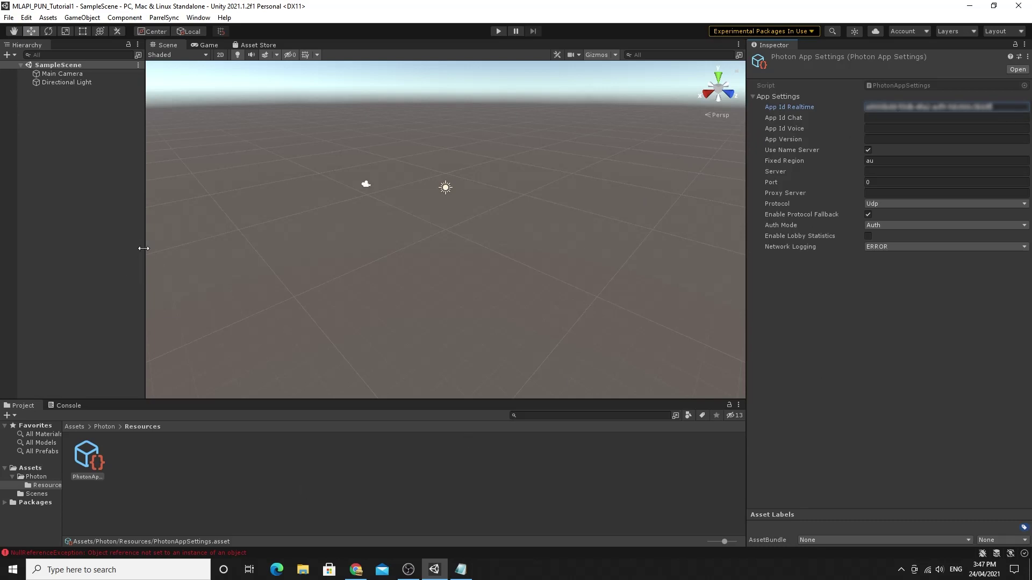
- Create an empty game object in SampleScene and name it NetworkManager
click(61, 115)
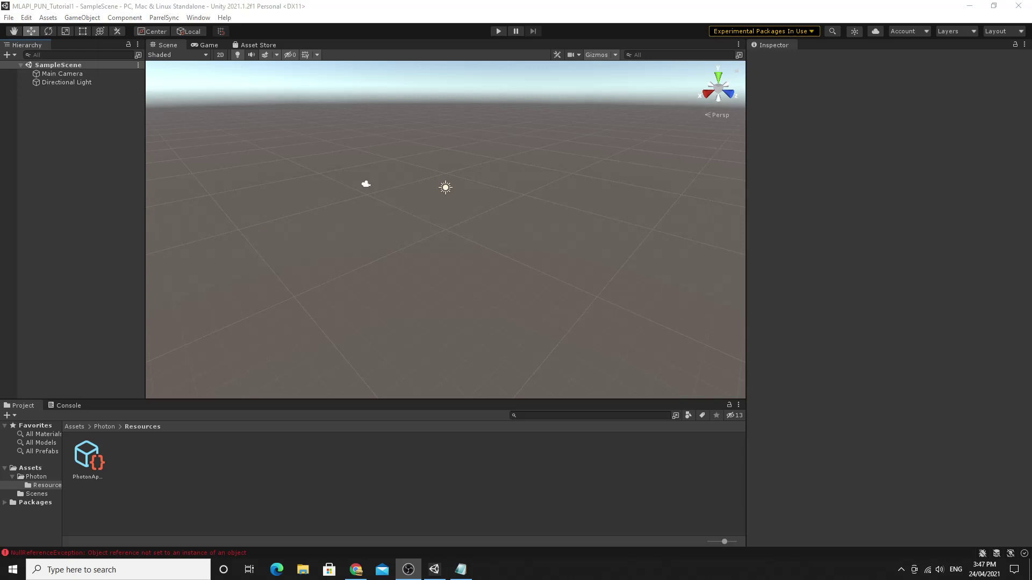
right_click(54, 130)
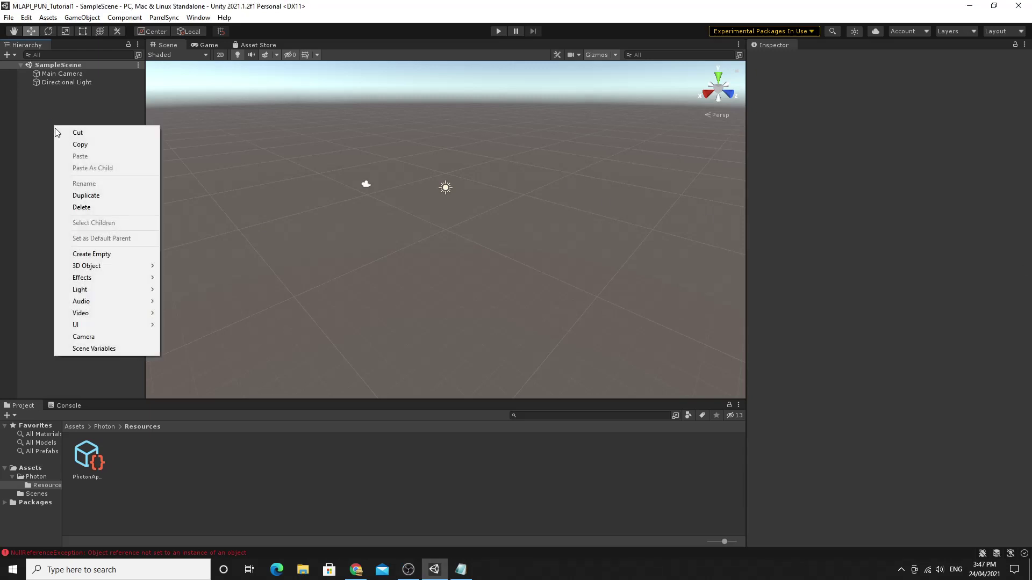
click(81, 255)
click(828, 60)
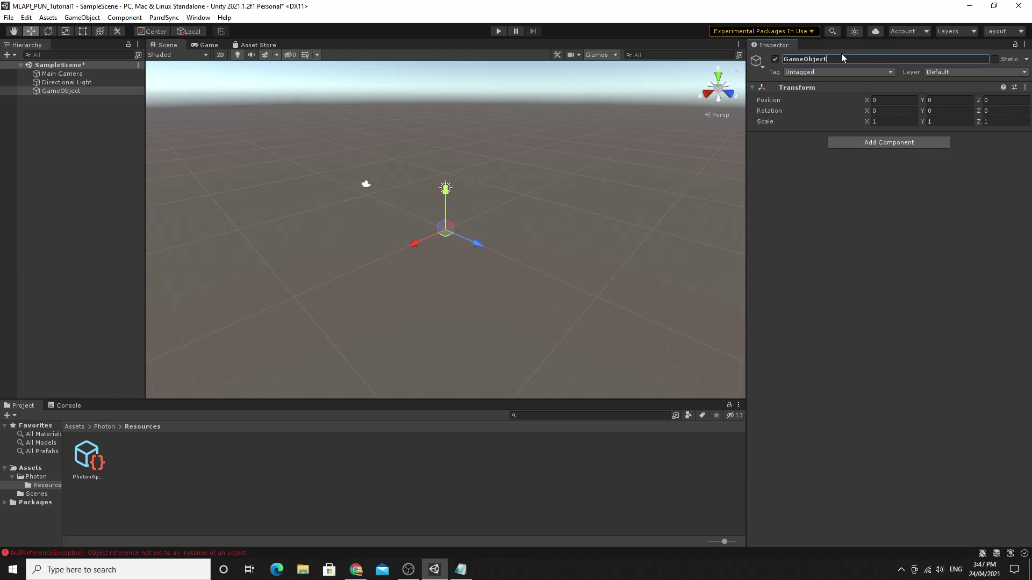
key(ctrl+a)
text(NetworkManager)
key(Return)
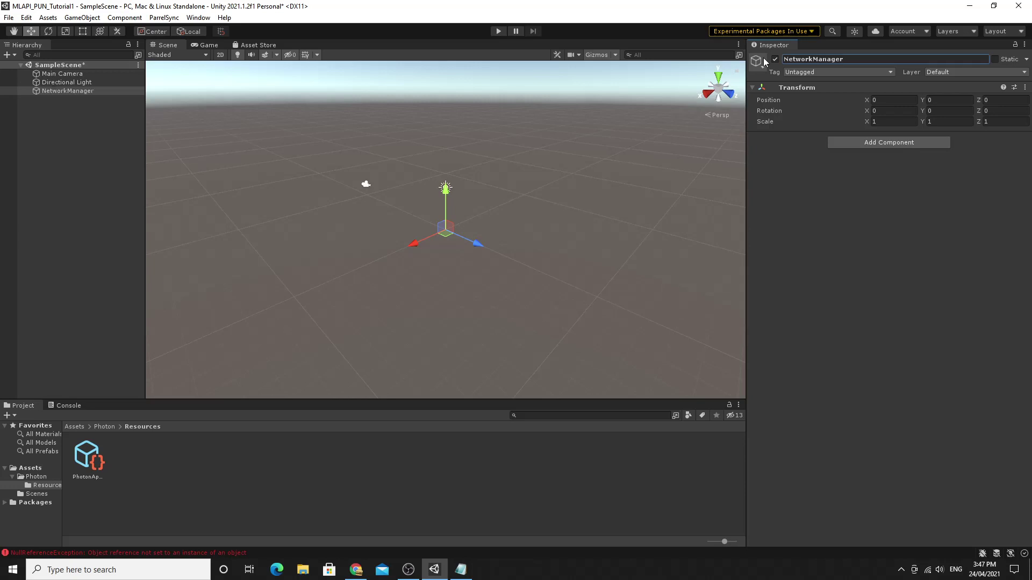
- Add the NetworkManager component to the NetworkManager object and choose PhotonRealtimeTransport as its transport
click(867, 147)
click(860, 192)
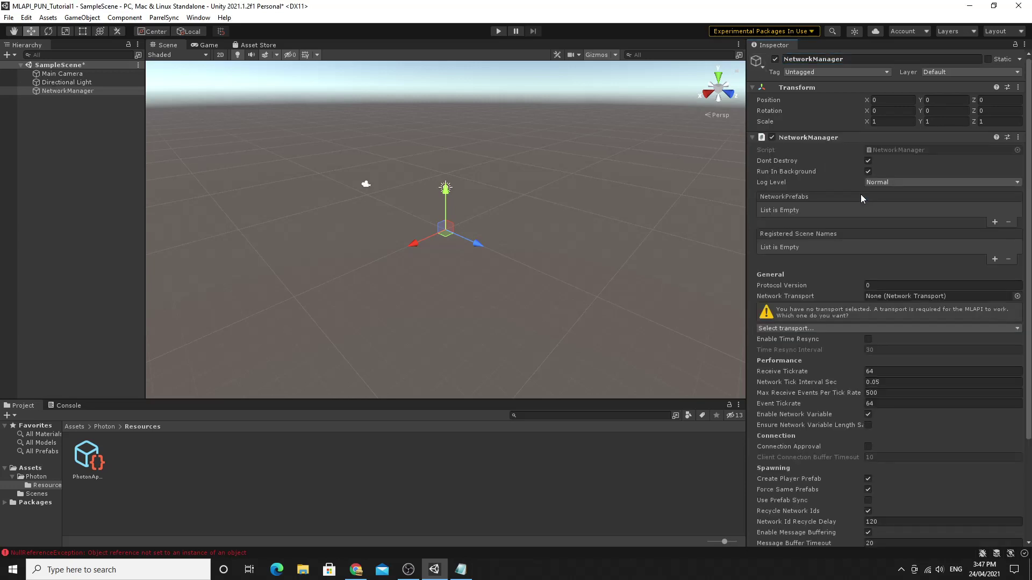
scroll(798, 258, down, 5)
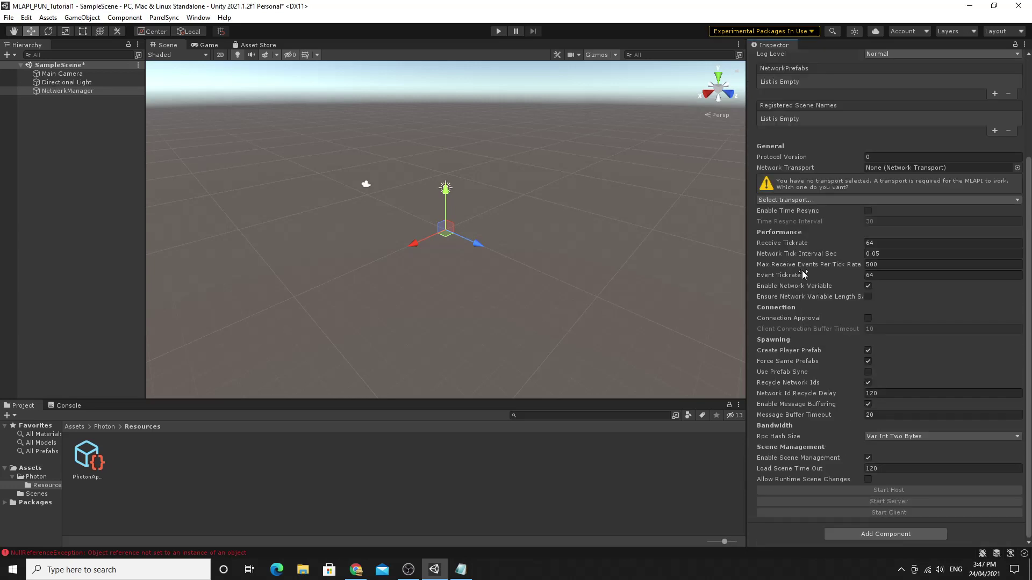
click(792, 201)
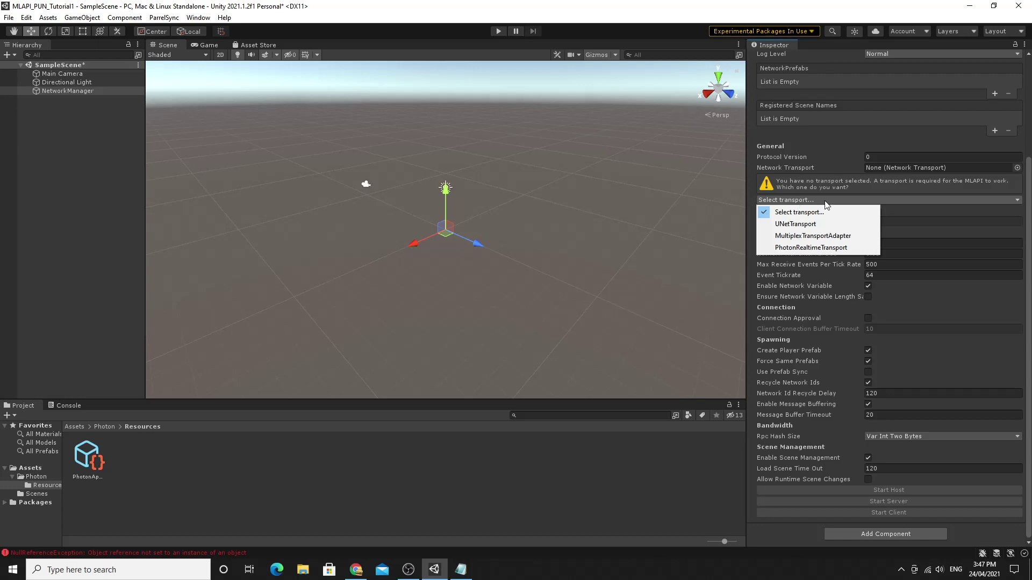
click(813, 249)
- In the Photon Realtime Transport component, set the Nick Name to SRCoder and the Room Name to All
scroll(822, 184, down, 5)
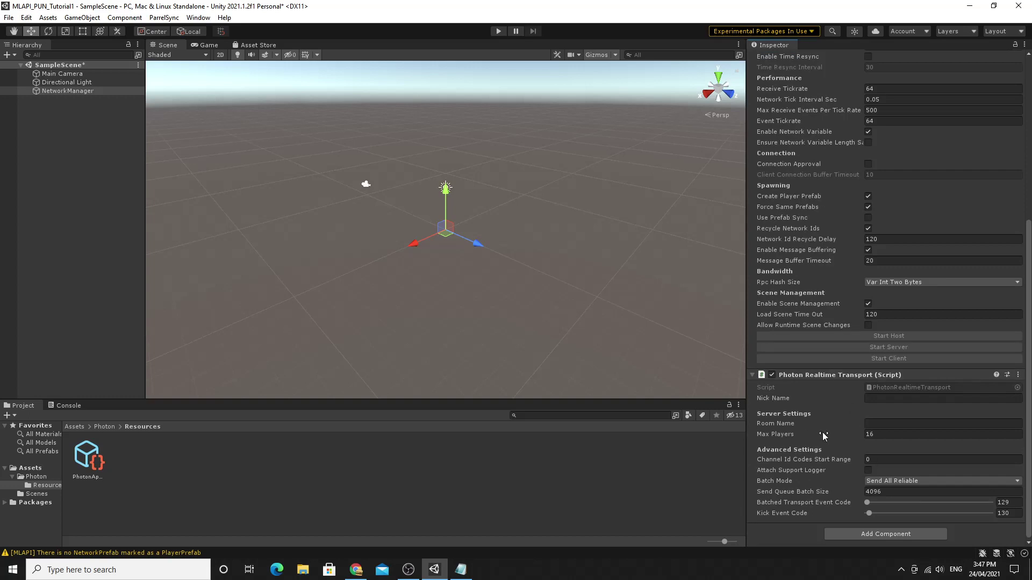
click(876, 397)
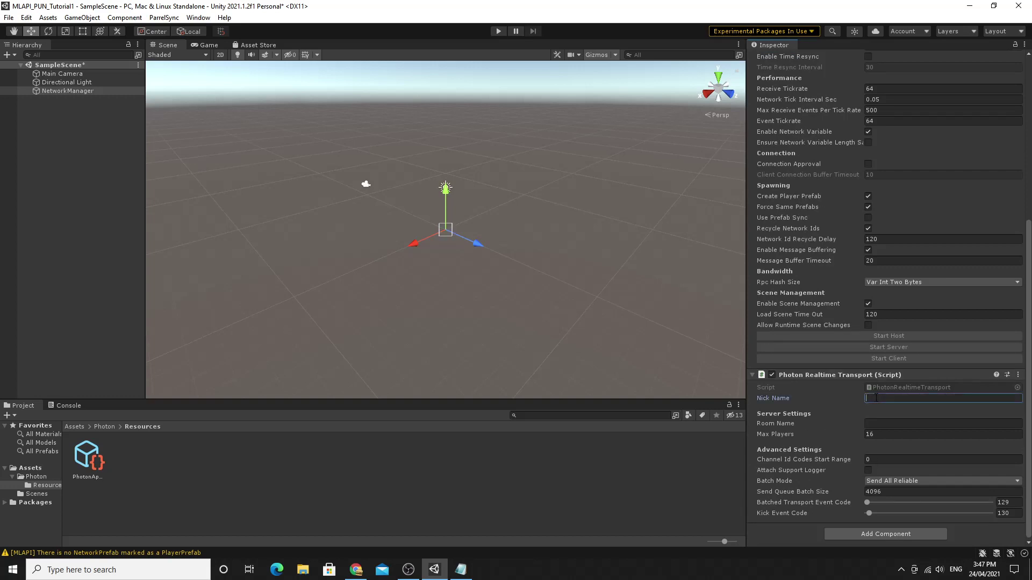
text(SRCoder)
click(875, 425)
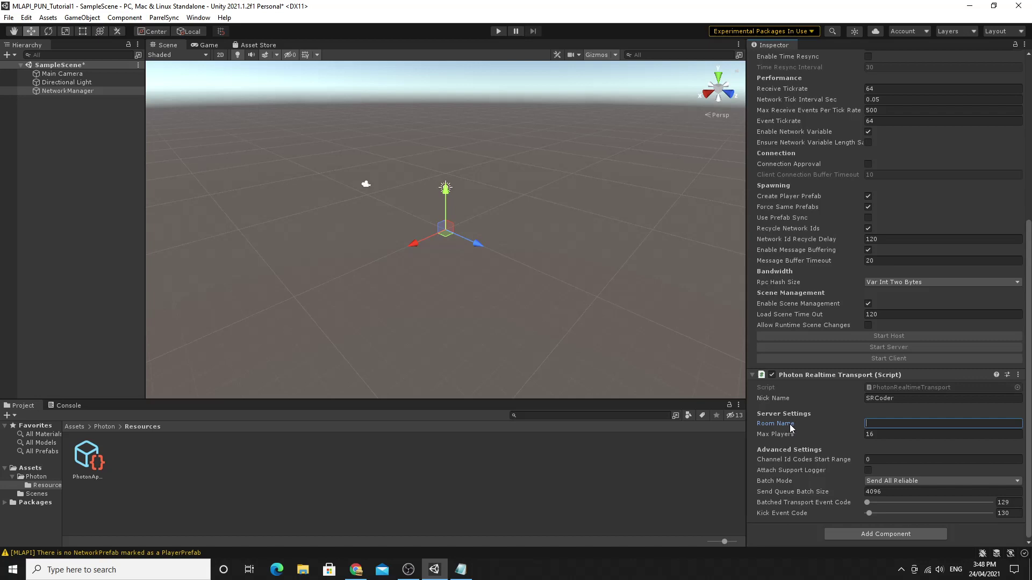
text(All)
key(Return)
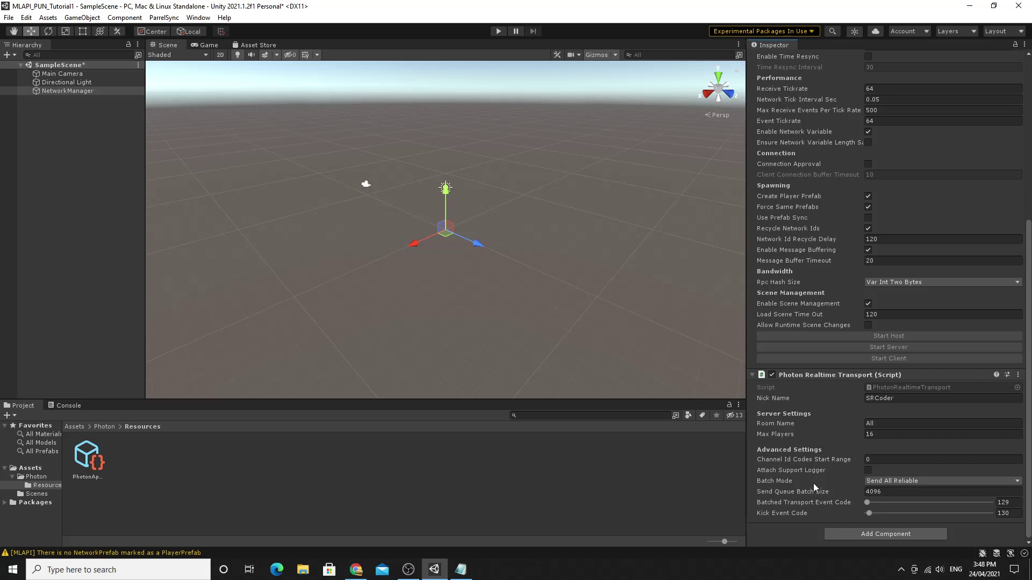
scroll(811, 482, up, 4)
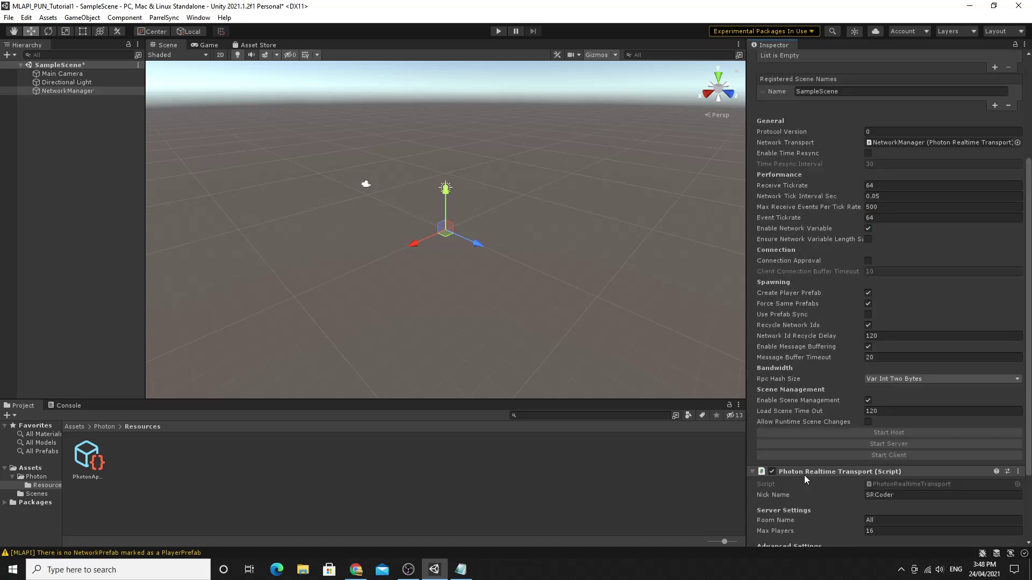
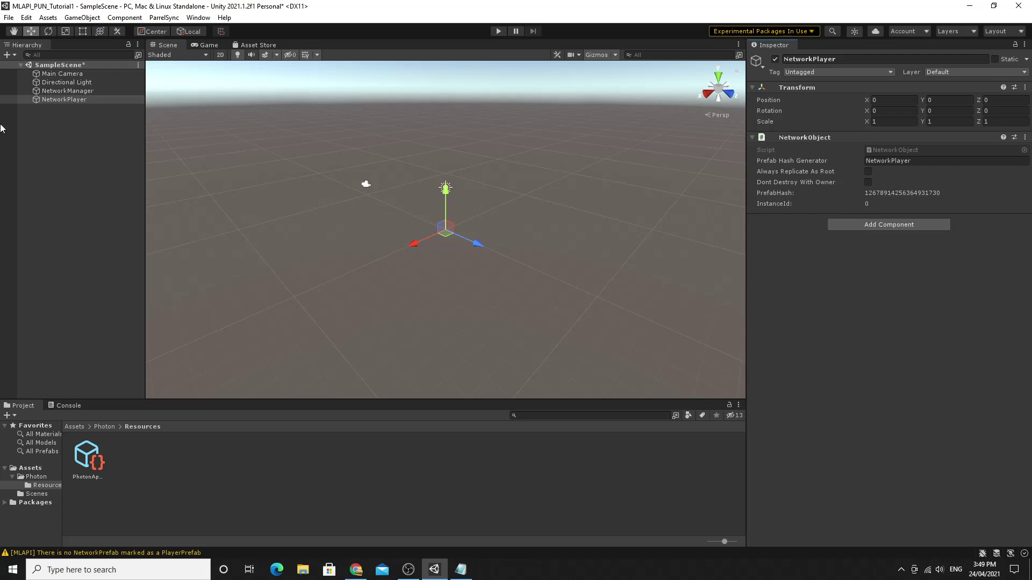
- Add a 3D capsule as a child of NetworkPlayer and name it PLayerMesh
right_click(50, 100)
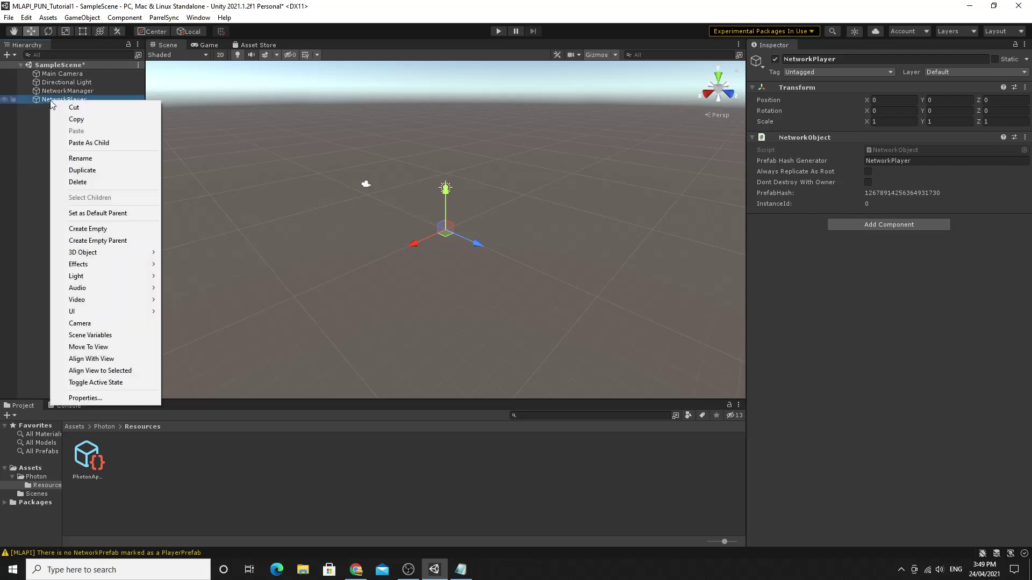
mouse_move(104, 252)
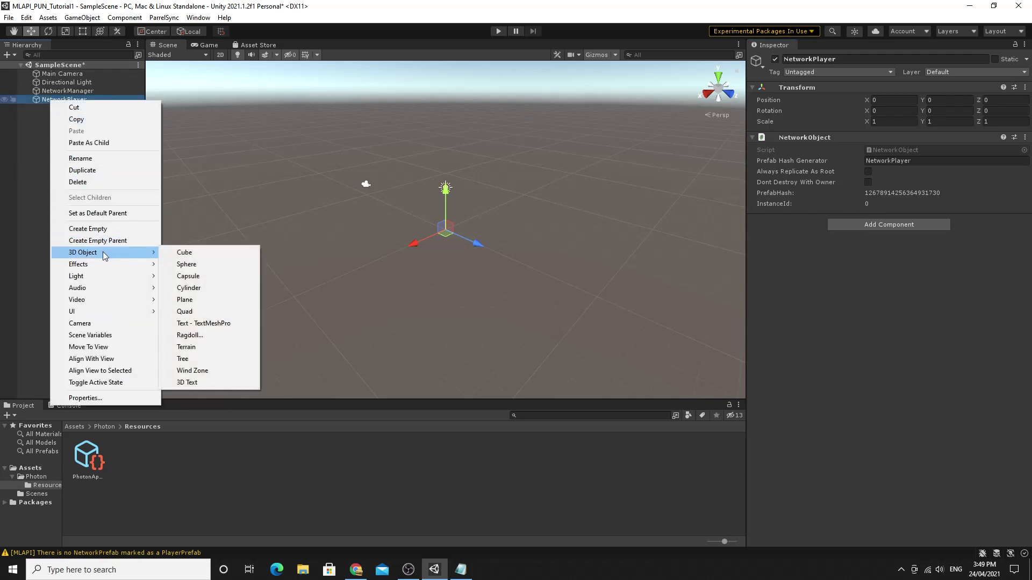
click(188, 275)
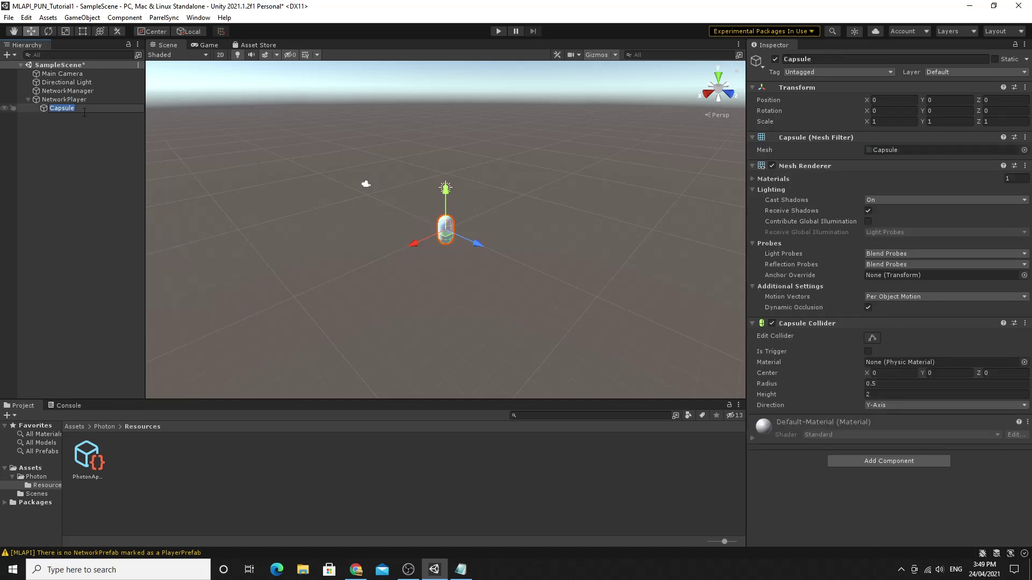
text(PLayerMesh)
key(Return)
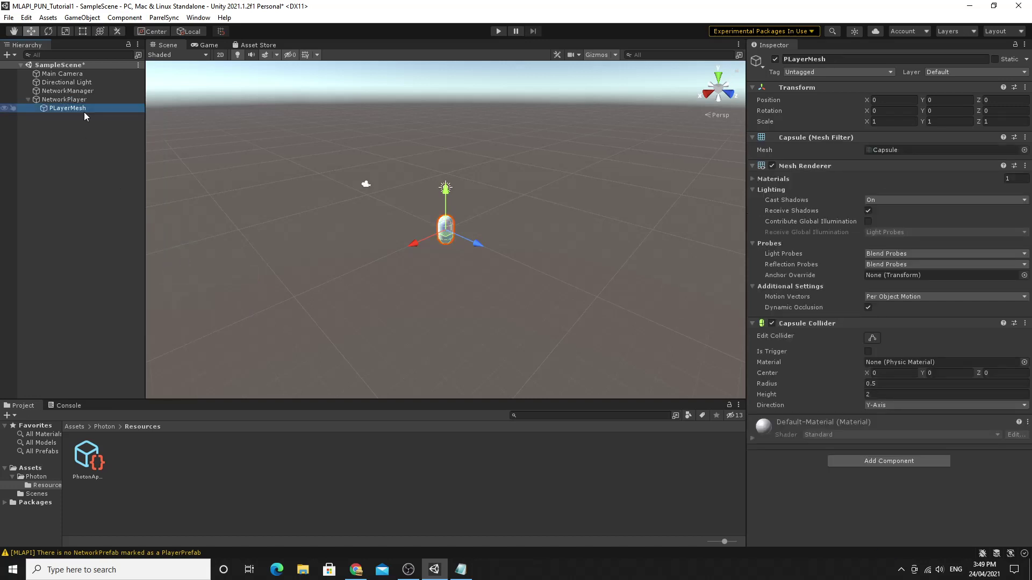
- Create a folder named Prefabs in the project's Assets folder
click(73, 101)
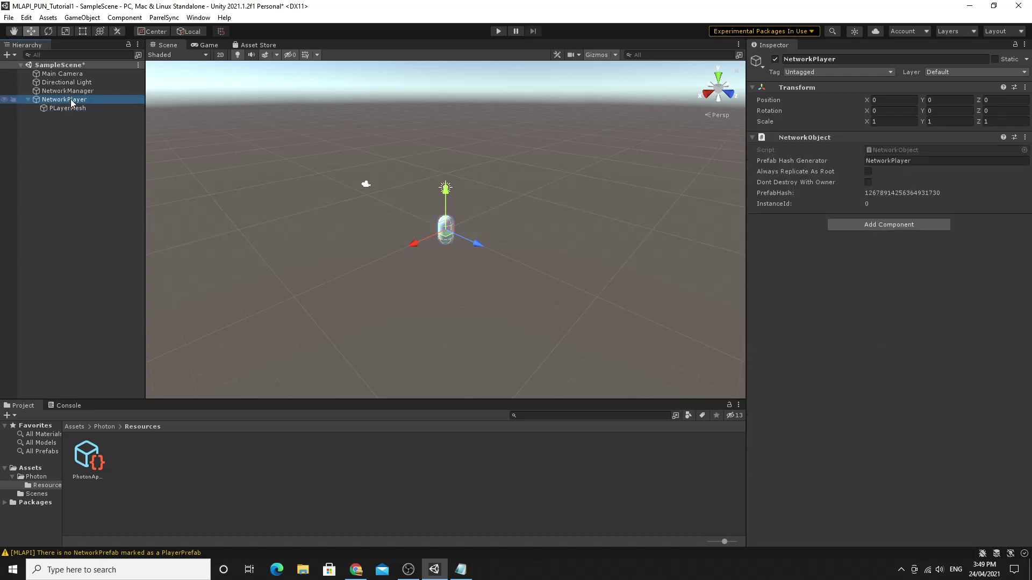
click(74, 426)
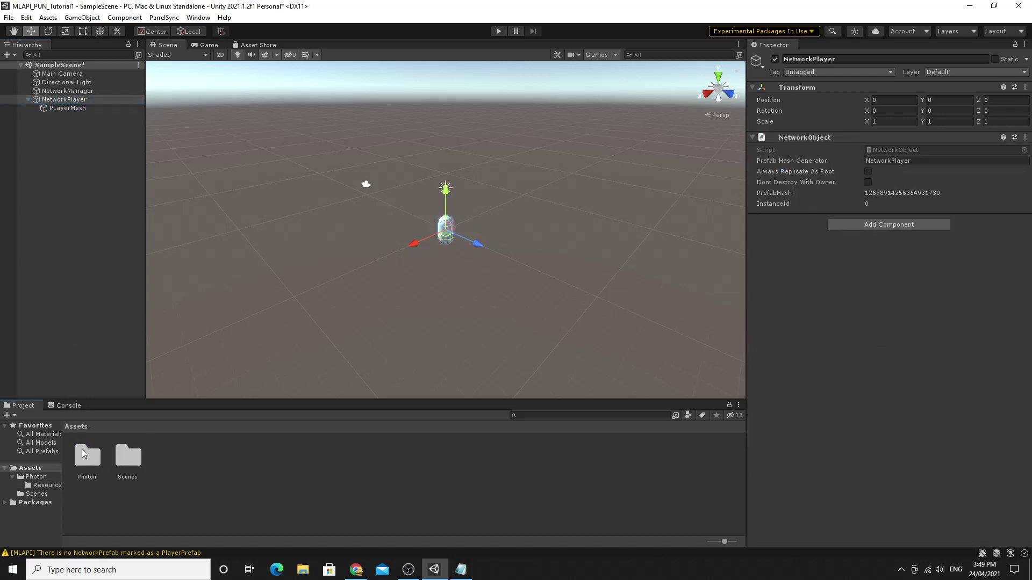
right_click(243, 464)
mouse_move(376, 194)
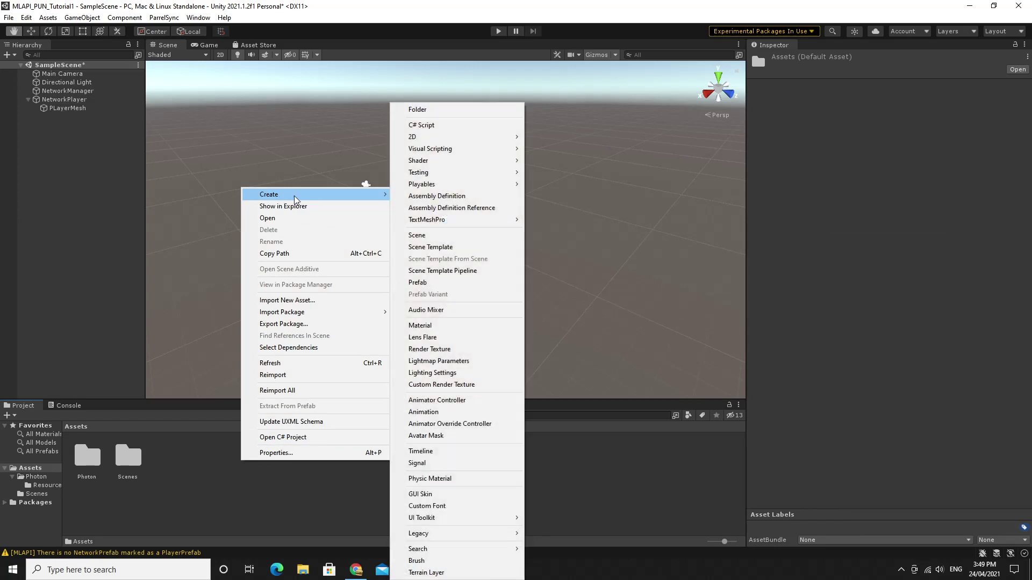
click(427, 110)
text(Pl)
key(Return)
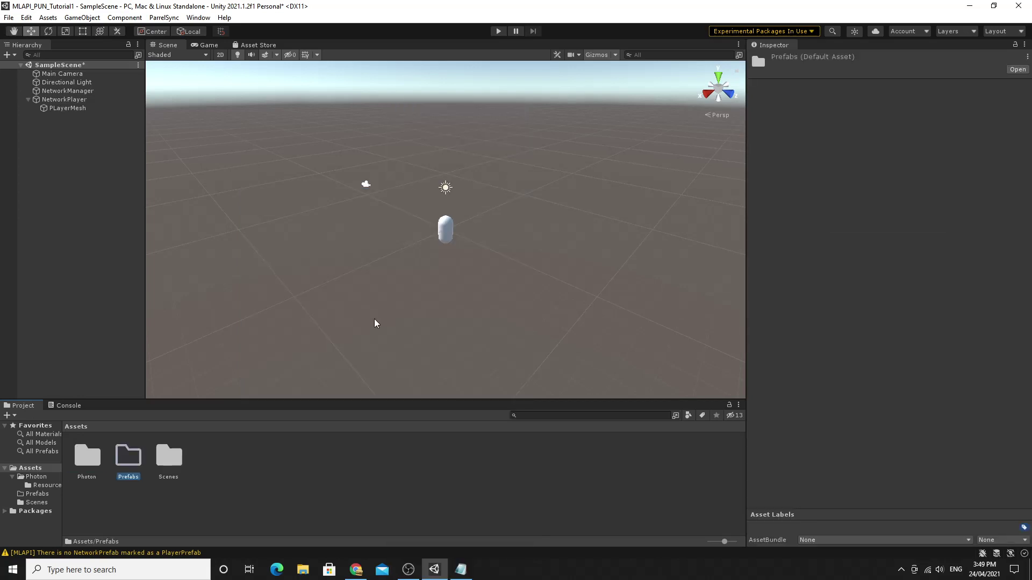
- Turn the NetworkPlayer object into a prefab in the Prefabs folder, delete it from the hierarchy and save the scene
click(58, 102)
drag(58, 103, 134, 461)
click(75, 100)
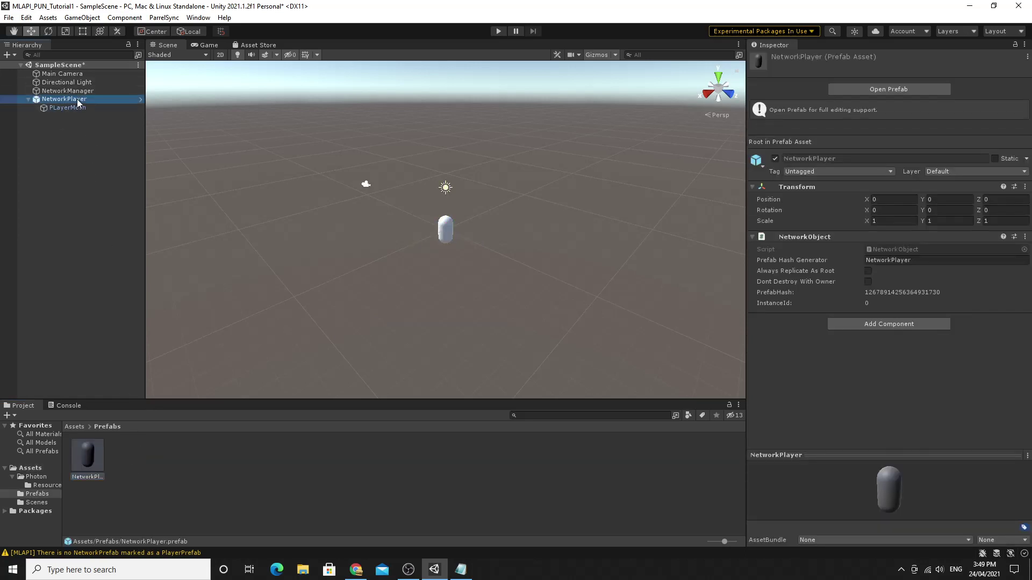
key(Delete)
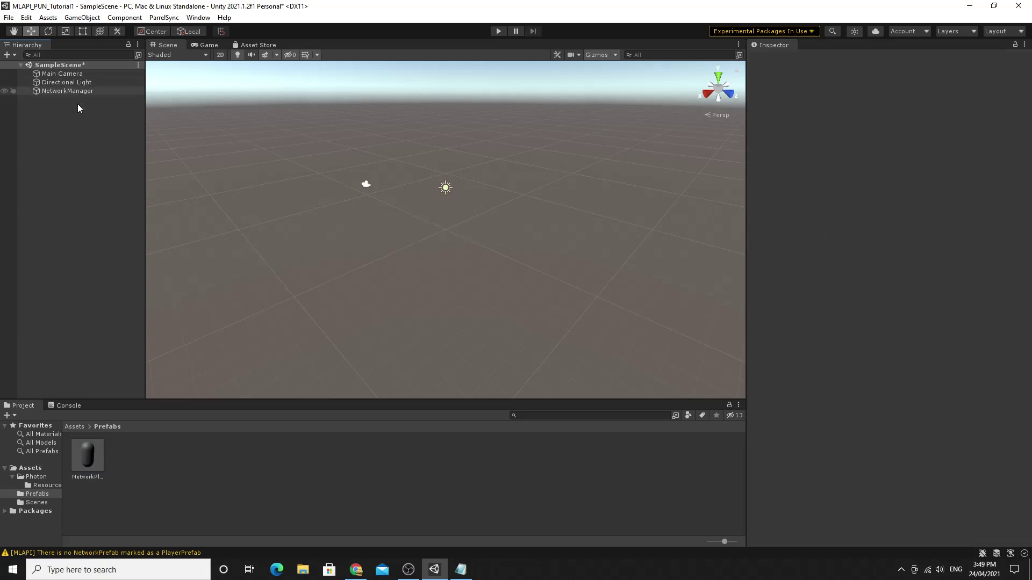
key(ctrl+s)
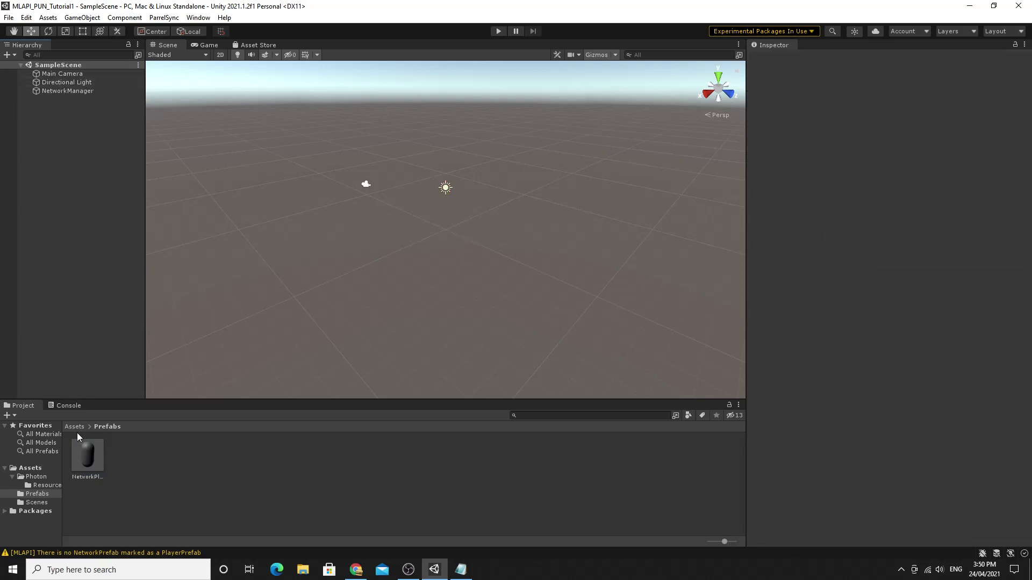
- Add the NetworkPlayer prefab to the NetworkManager's NetworkPrefabs list and mark it as the Default Player Prefab
click(86, 91)
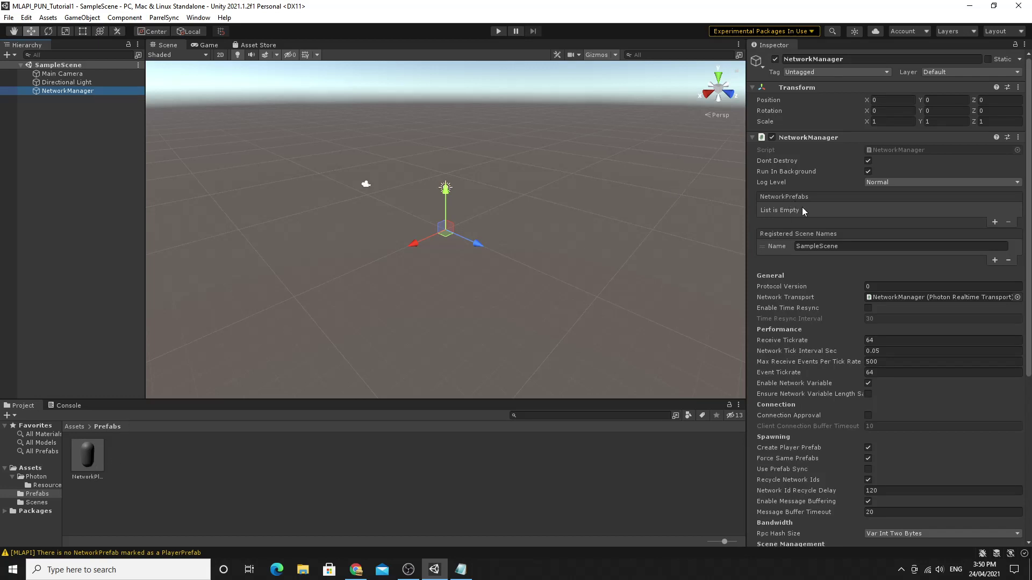
click(993, 222)
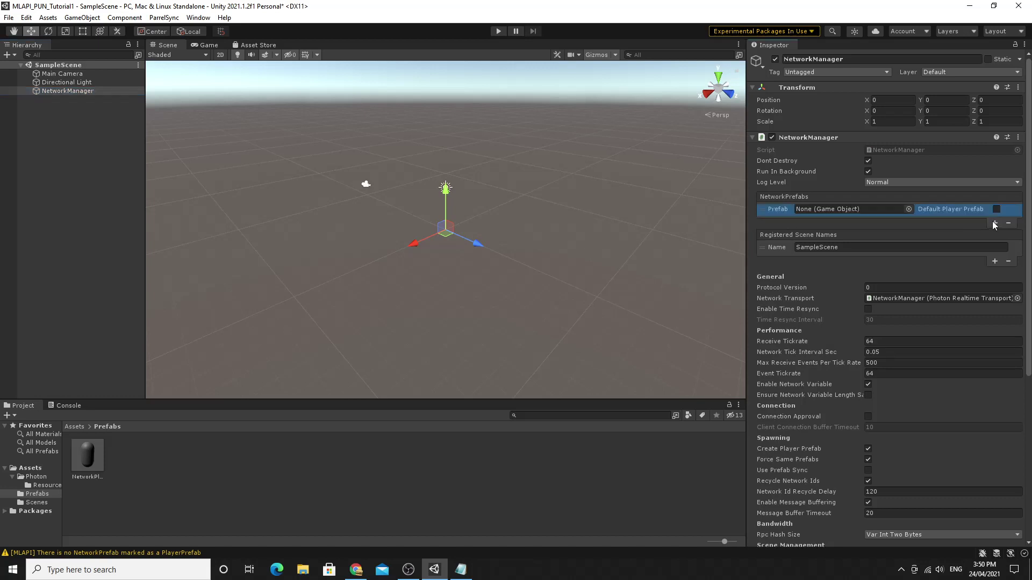
drag(87, 456, 820, 210)
click(995, 210)
- Test the scene in play mode by starting a host from NetworkManager, check the console output and stop playing
click(498, 31)
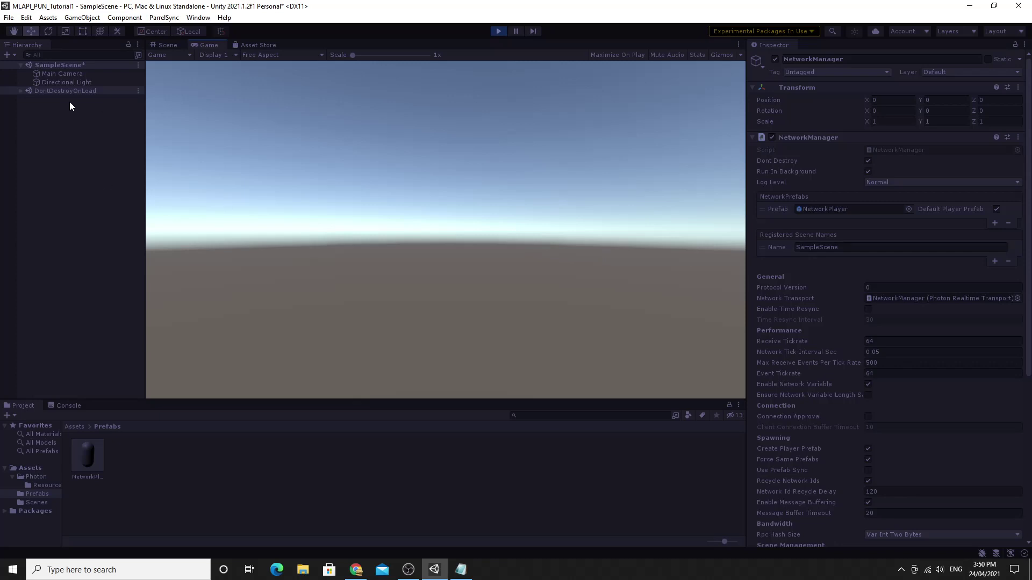
click(21, 90)
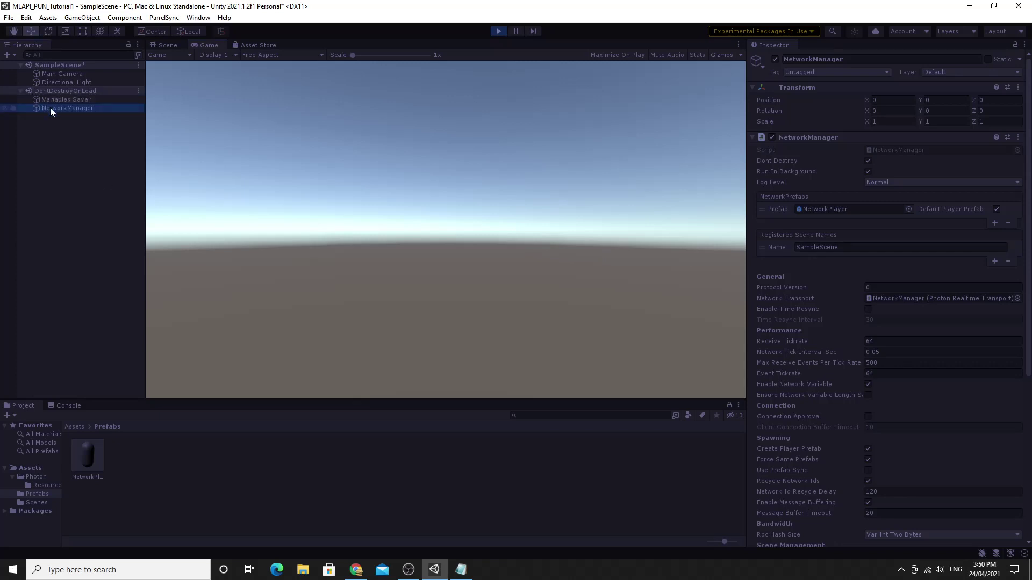
scroll(784, 311, down, 5)
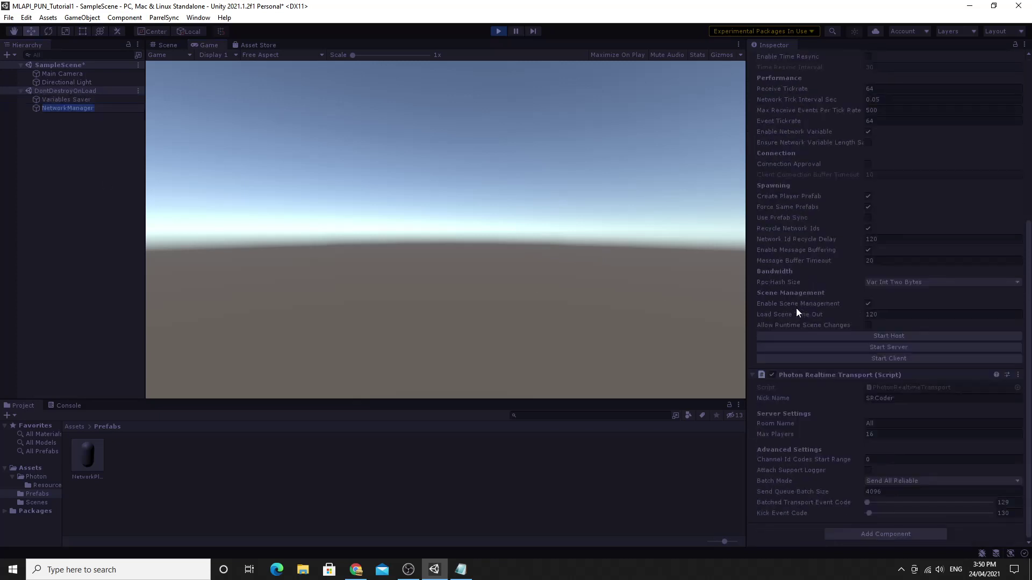
click(869, 336)
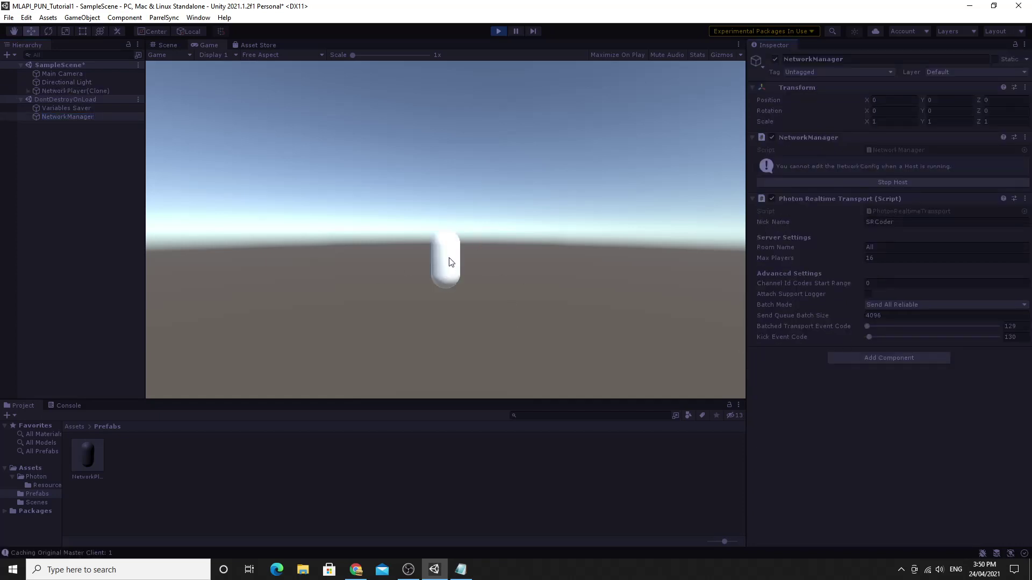
click(61, 405)
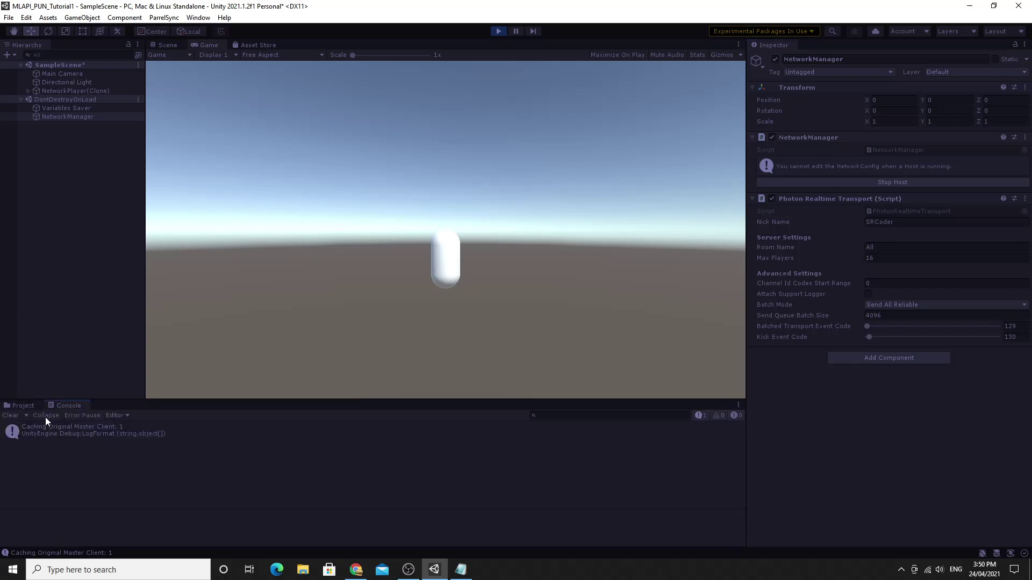
click(500, 32)
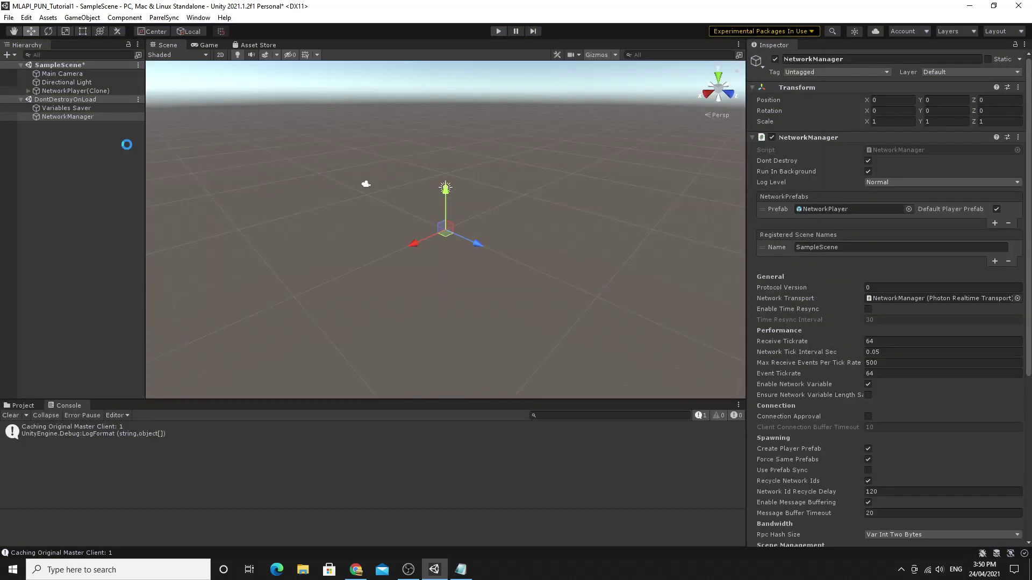
- Set Network Logging to INFO in the PhotonAppSettings asset under Photon/Resources and save
click(66, 91)
click(25, 405)
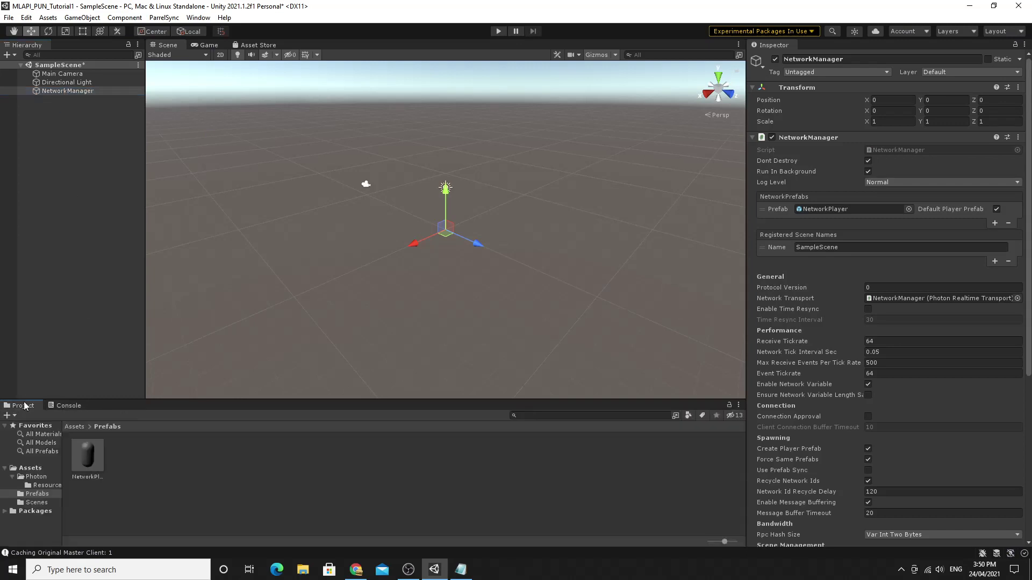
click(77, 428)
click(88, 459)
double_click(89, 459)
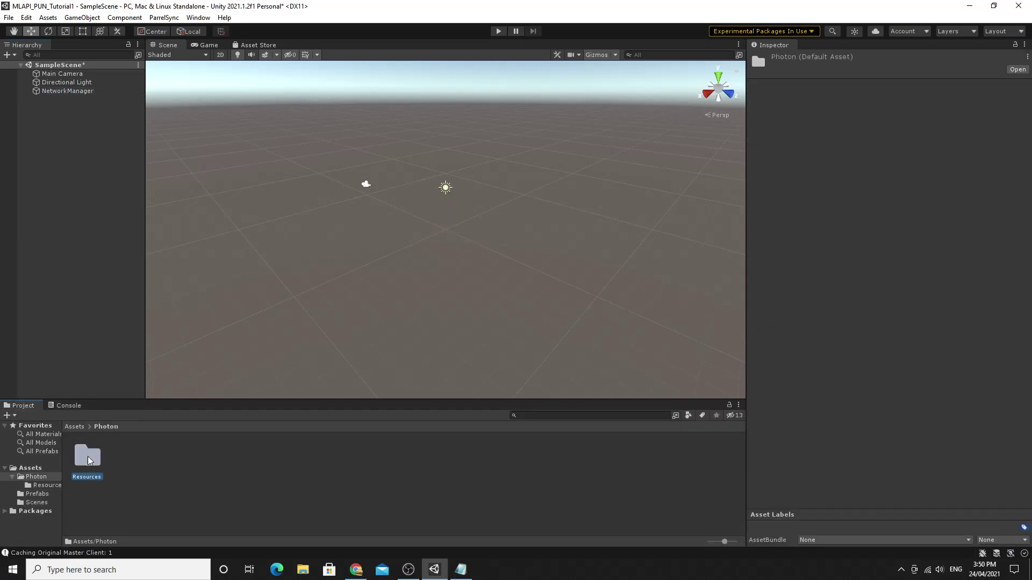
double_click(89, 458)
click(90, 460)
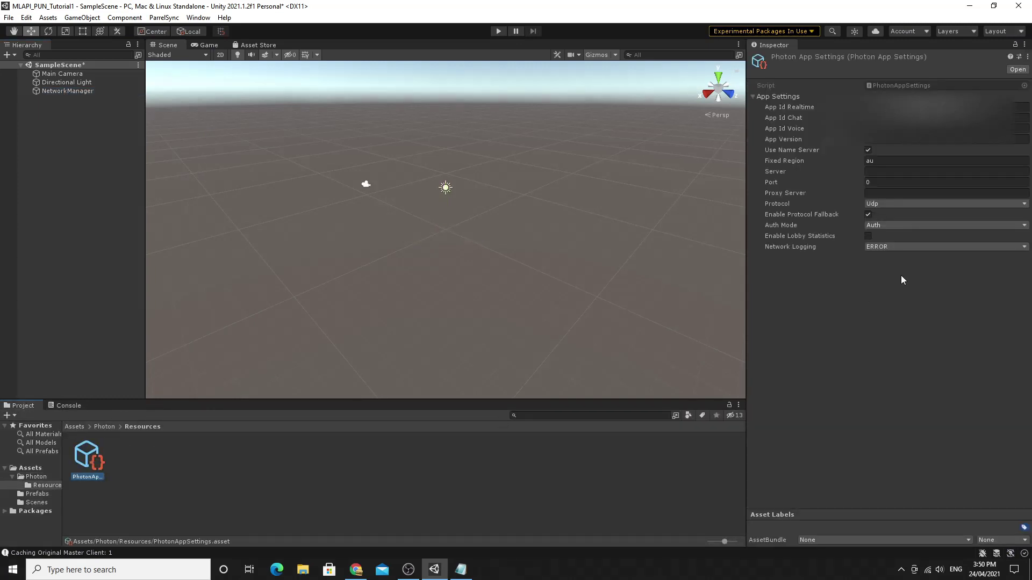
click(870, 247)
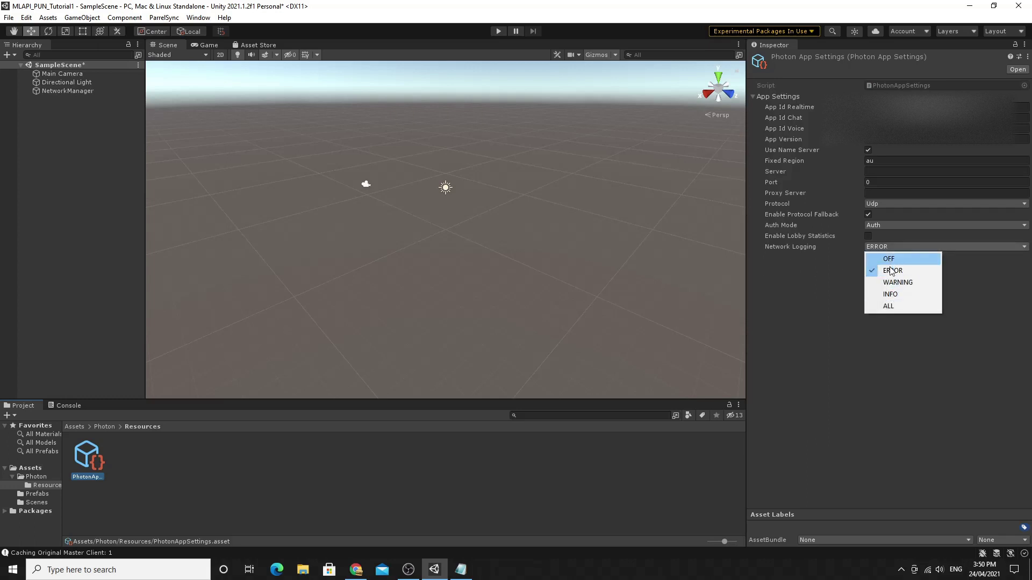
click(893, 295)
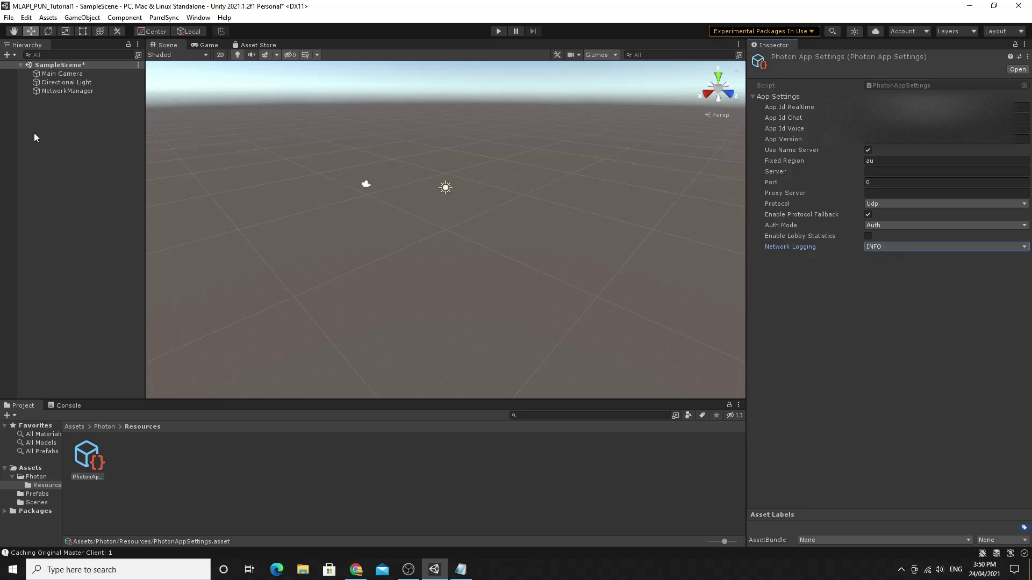
key(ctrl+s)
- Play the scene with the console shown, start the host from NetworkManager, review the Photon log messages and stop playing
click(498, 31)
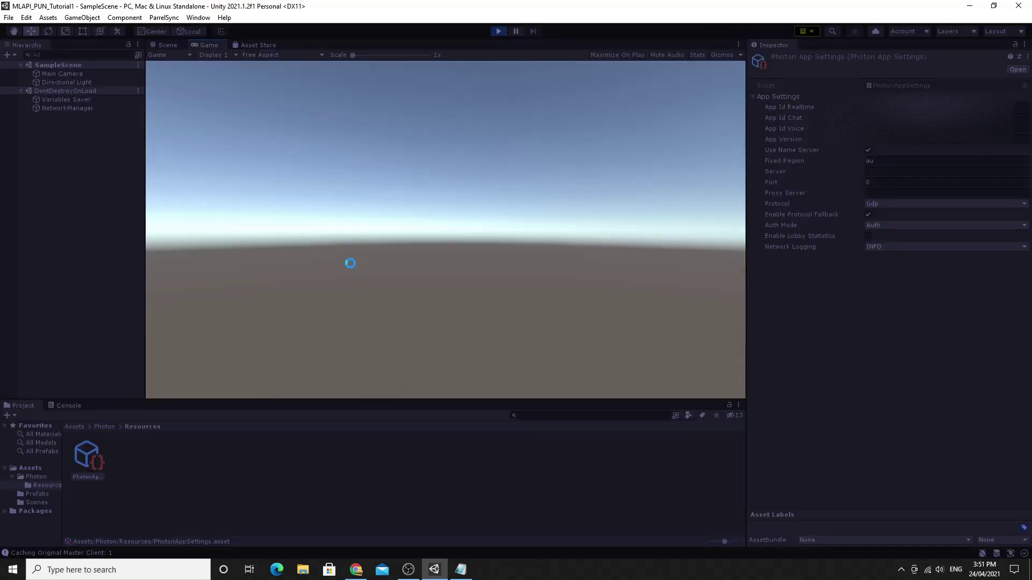
click(63, 406)
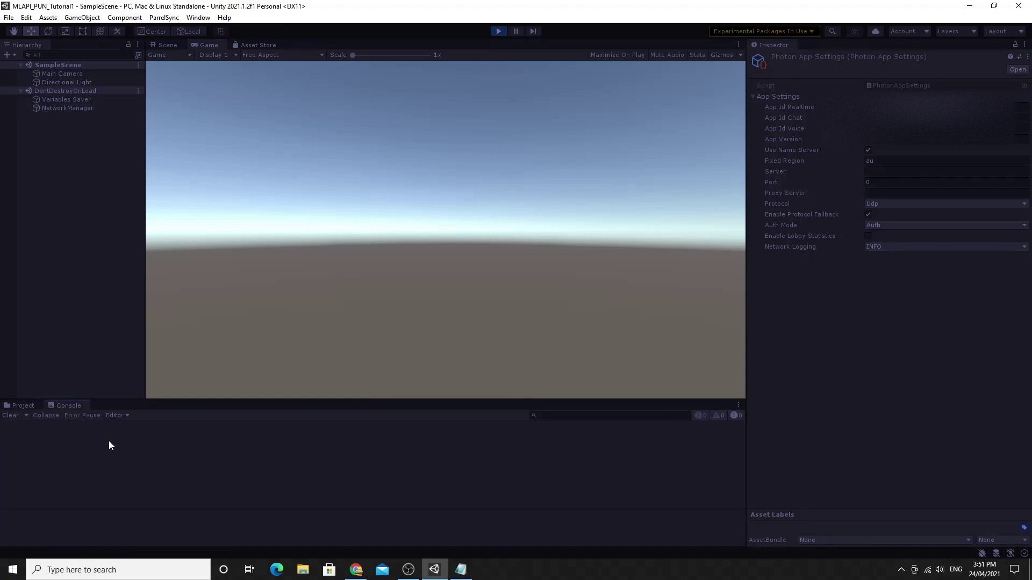
click(60, 108)
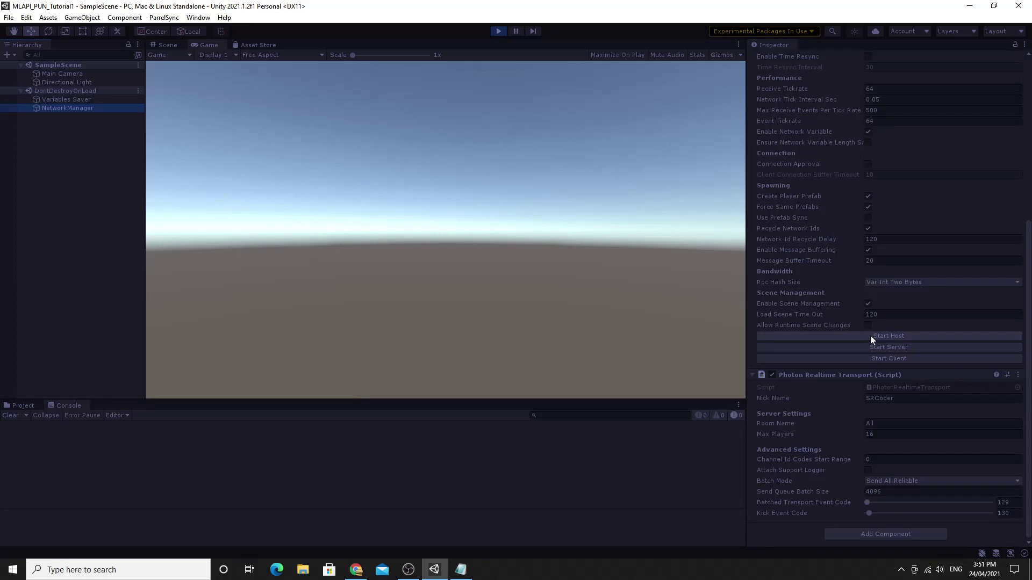
click(869, 335)
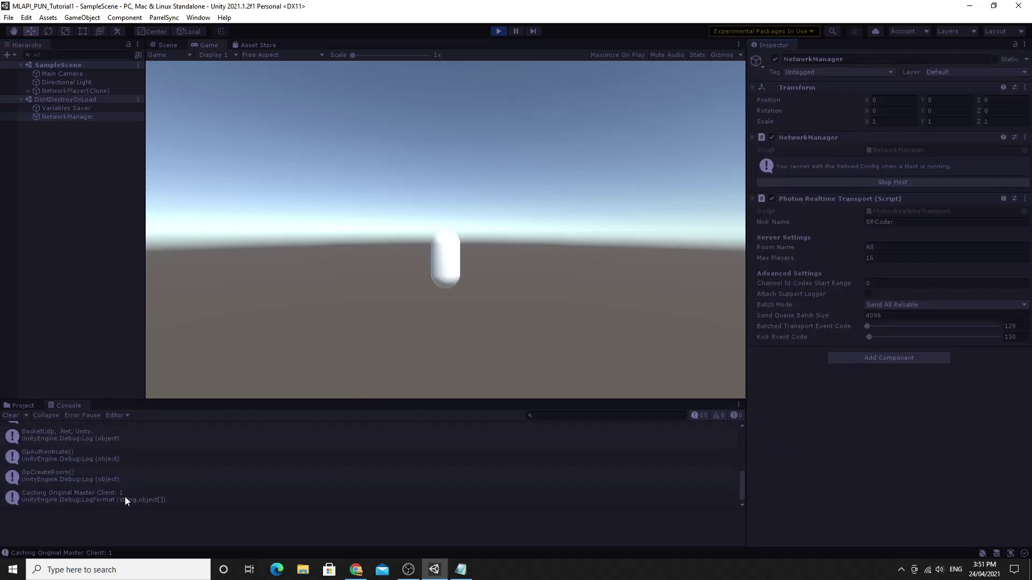
click(499, 30)
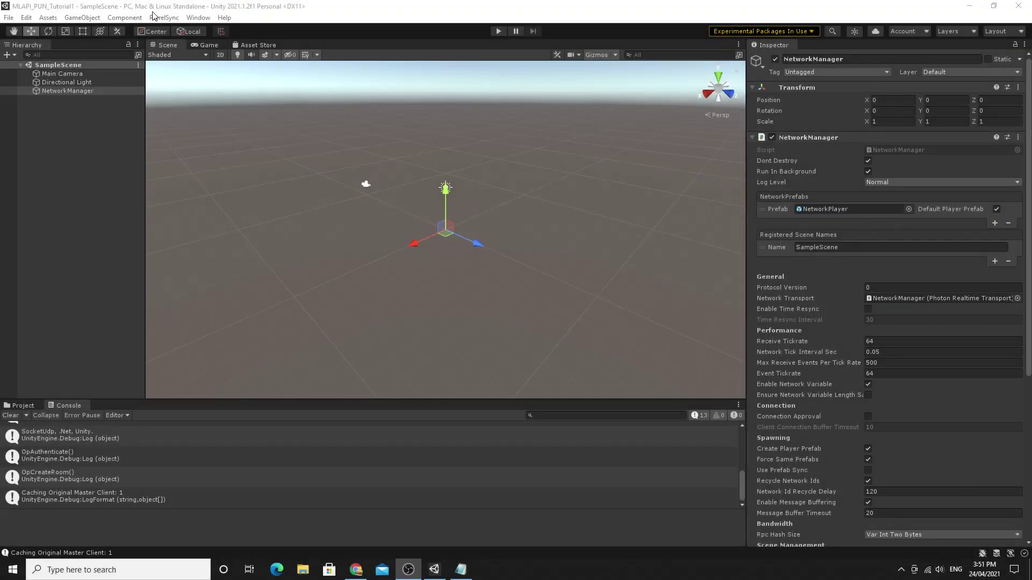
- Create a clone of the project with the ParrelSync Clones Manager and open it in a new editor
click(162, 17)
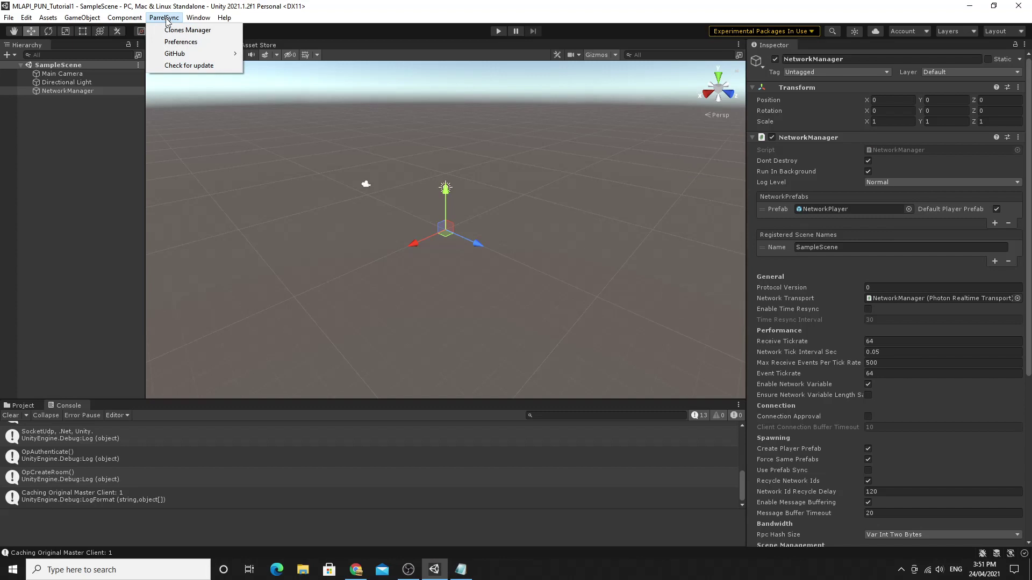
click(181, 30)
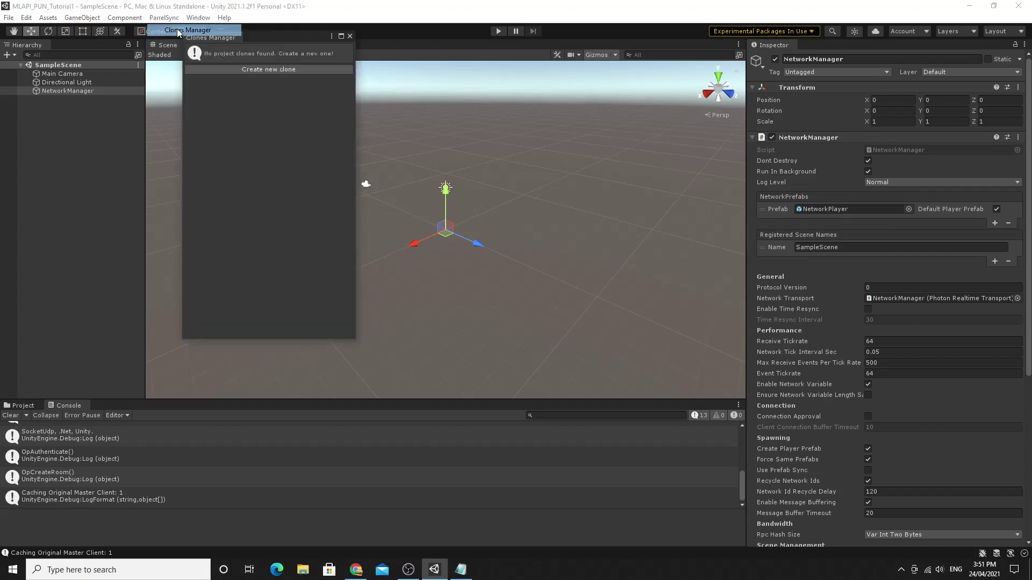
click(248, 70)
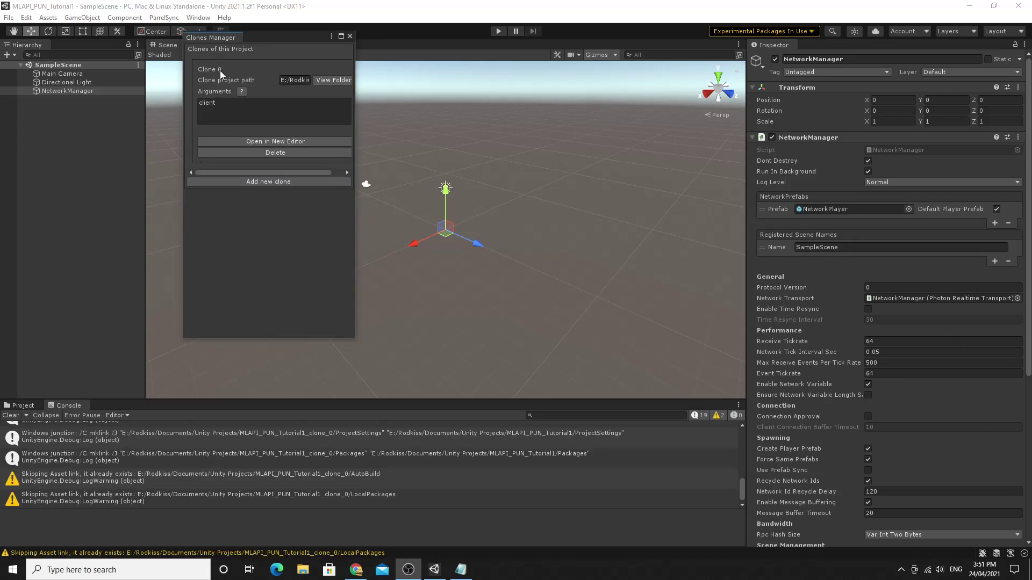
click(255, 142)
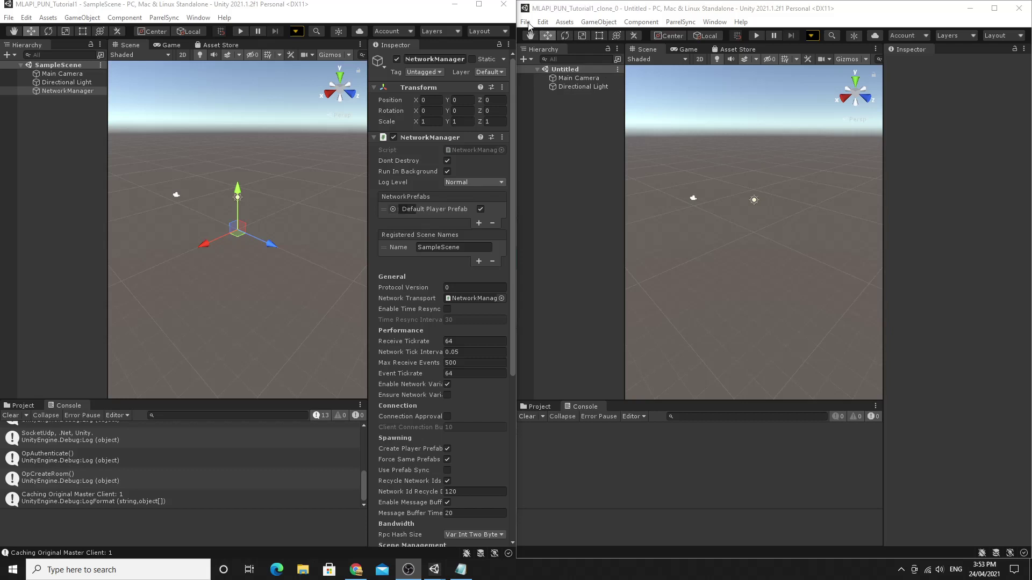
- Open SampleScene from the Scenes folder in the cloned project's editor
click(540, 406)
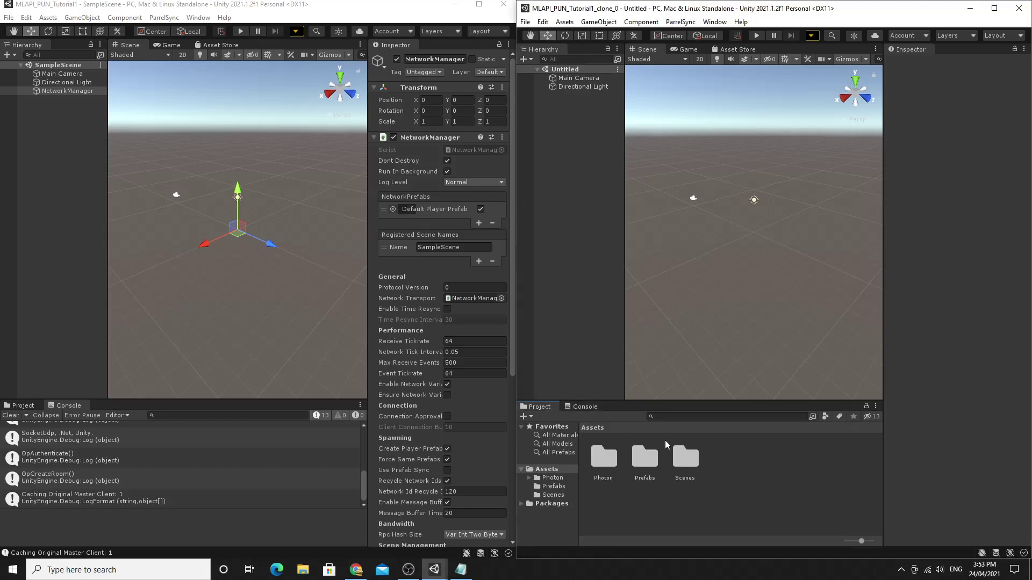
double_click(612, 458)
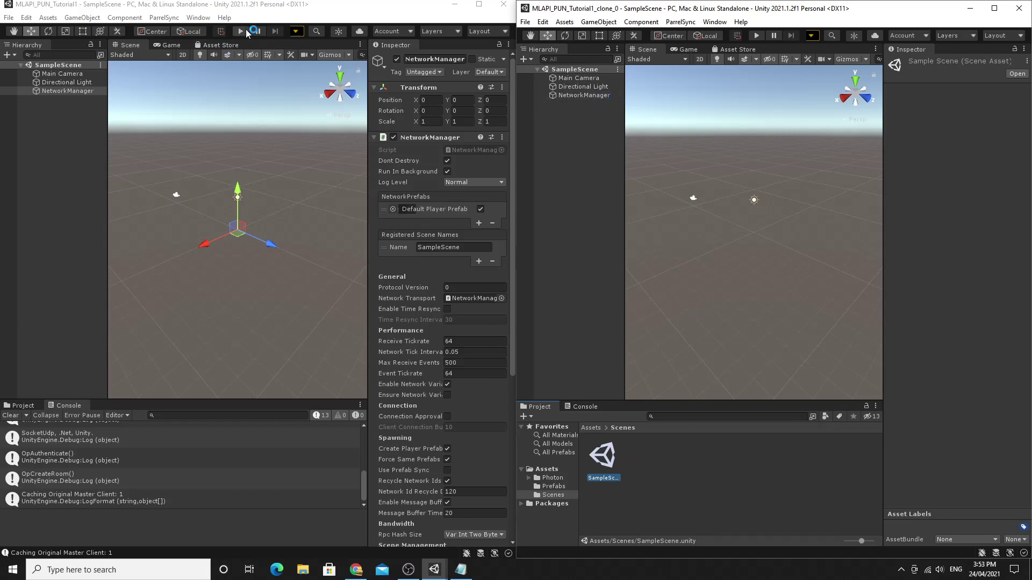
click(60, 182)
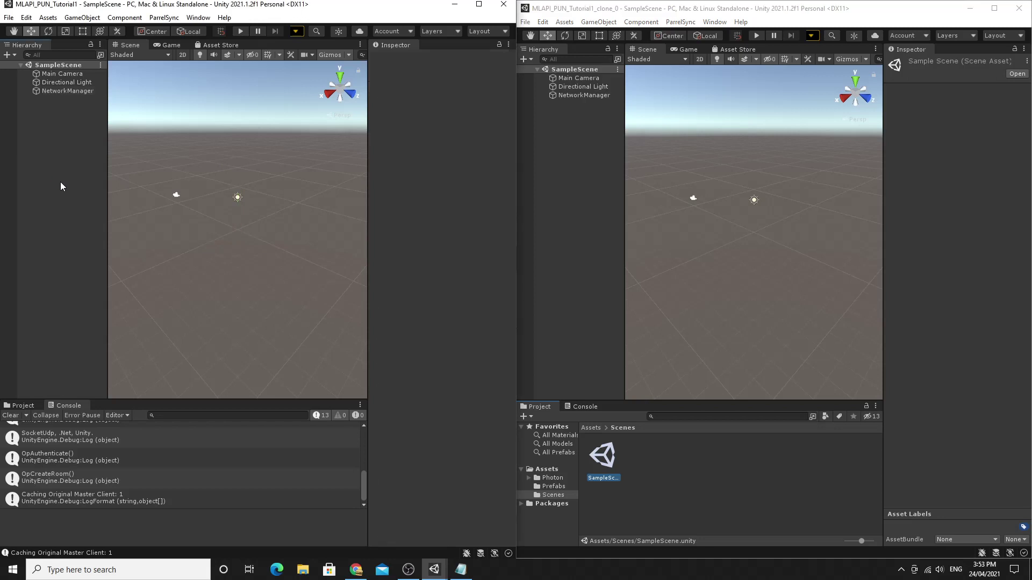
click(543, 227)
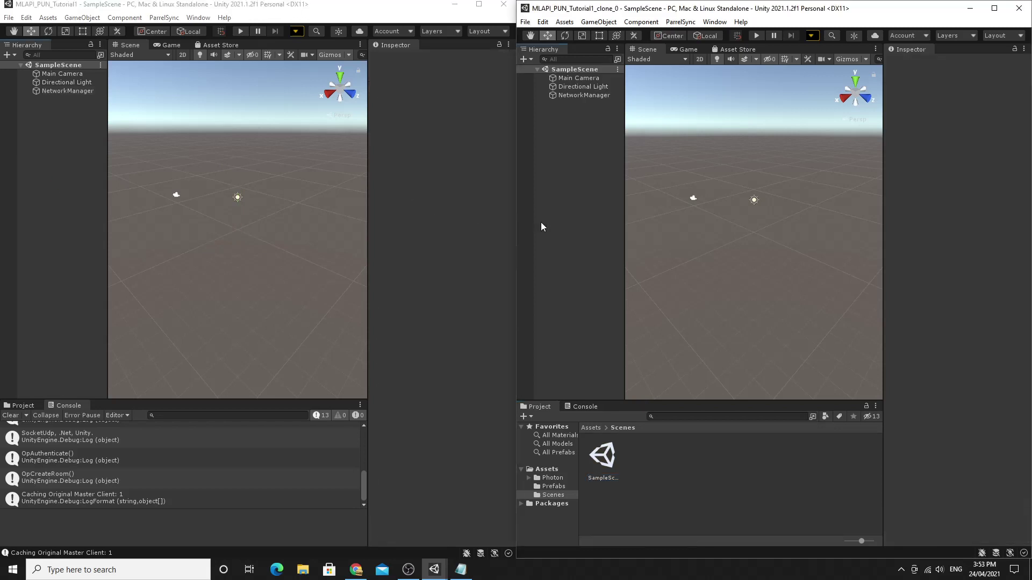
- Play the scene in both editors, starting a host in the original project and a client in the clone
click(240, 31)
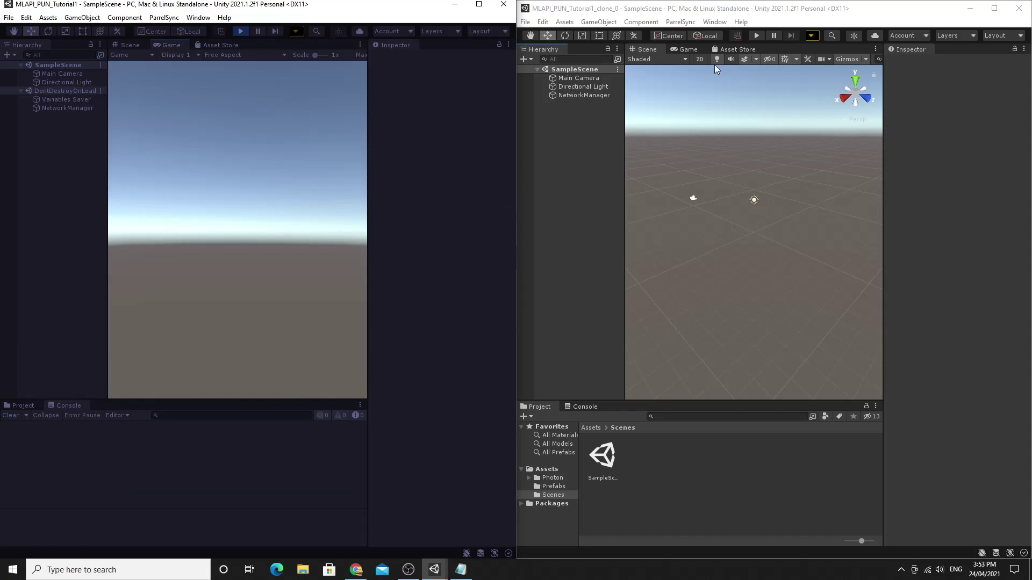
click(756, 35)
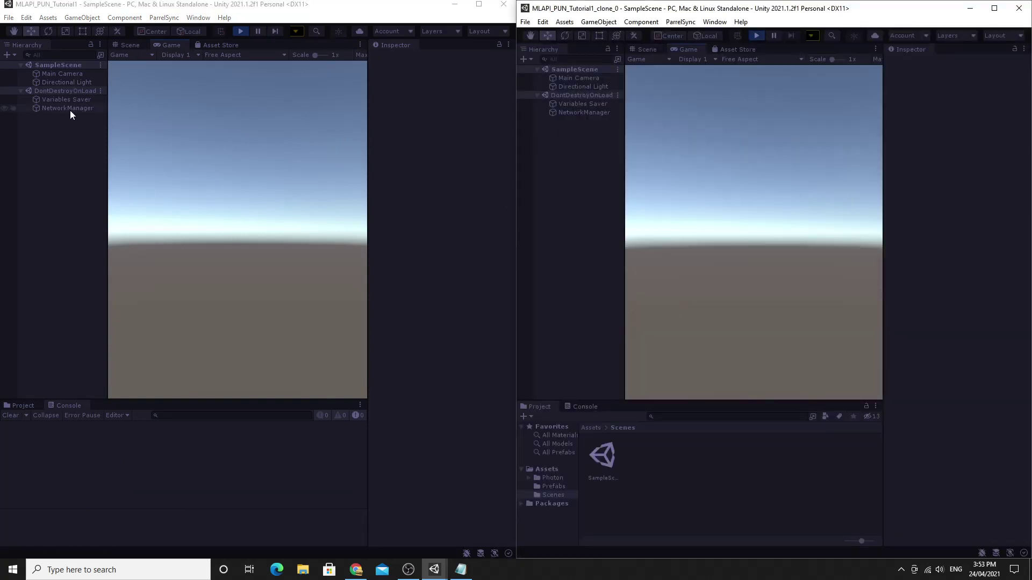
click(63, 109)
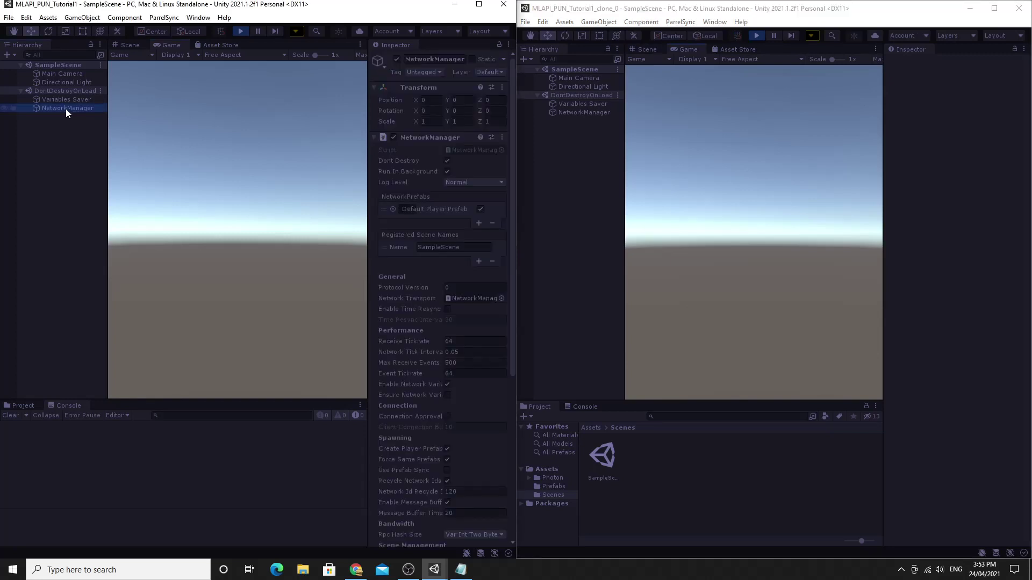
scroll(433, 243, down, 10)
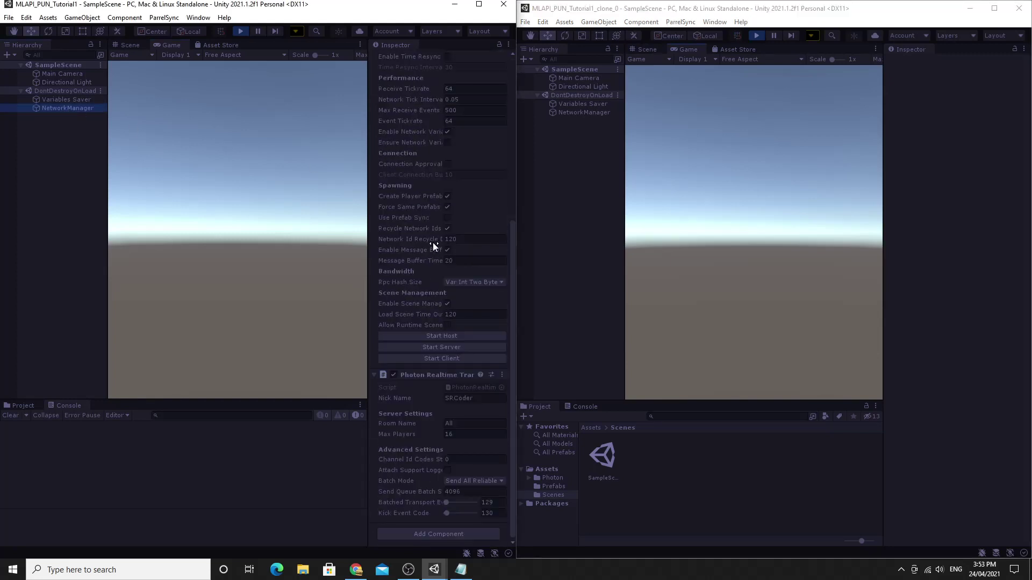
click(431, 336)
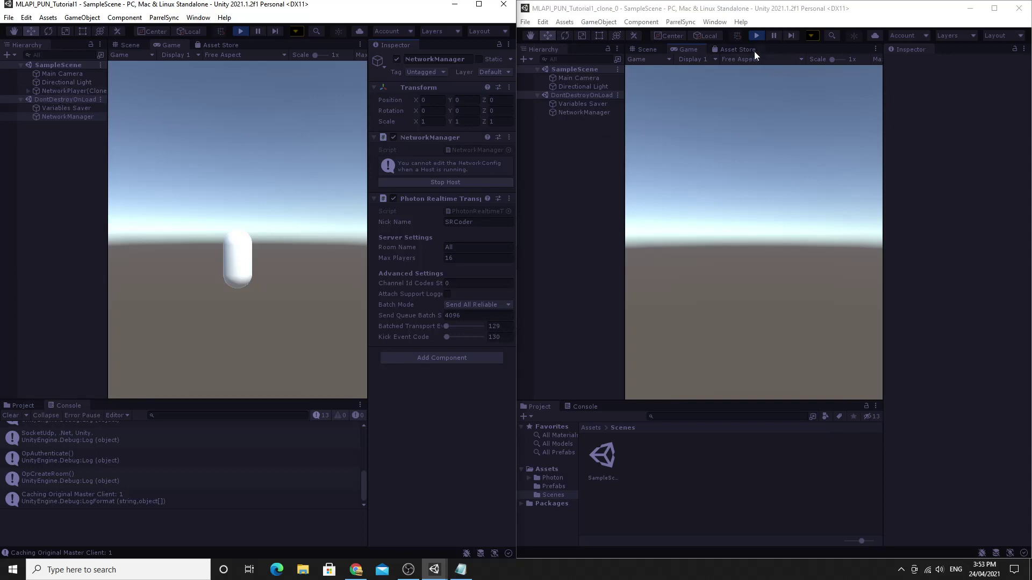
click(569, 113)
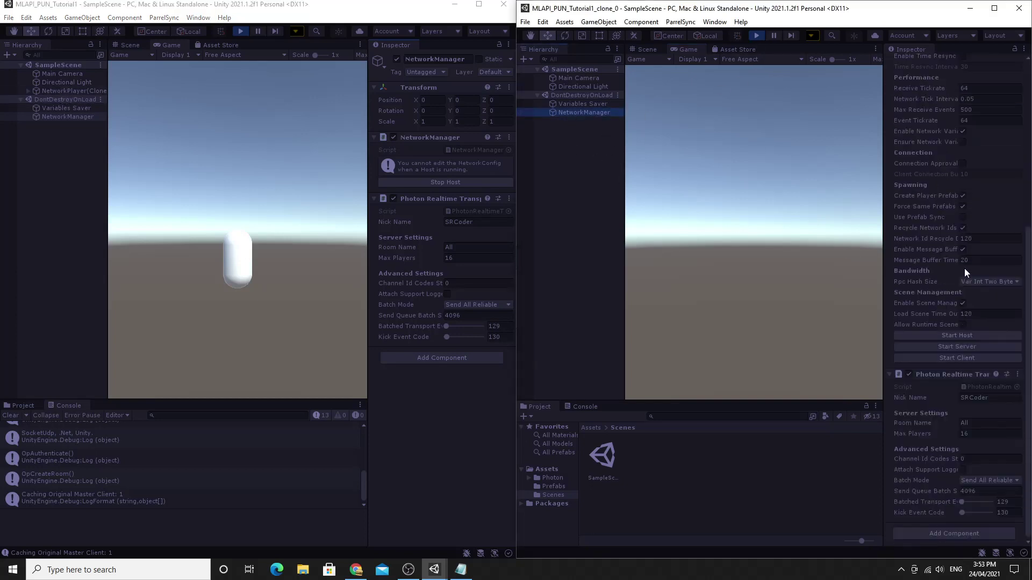
click(953, 359)
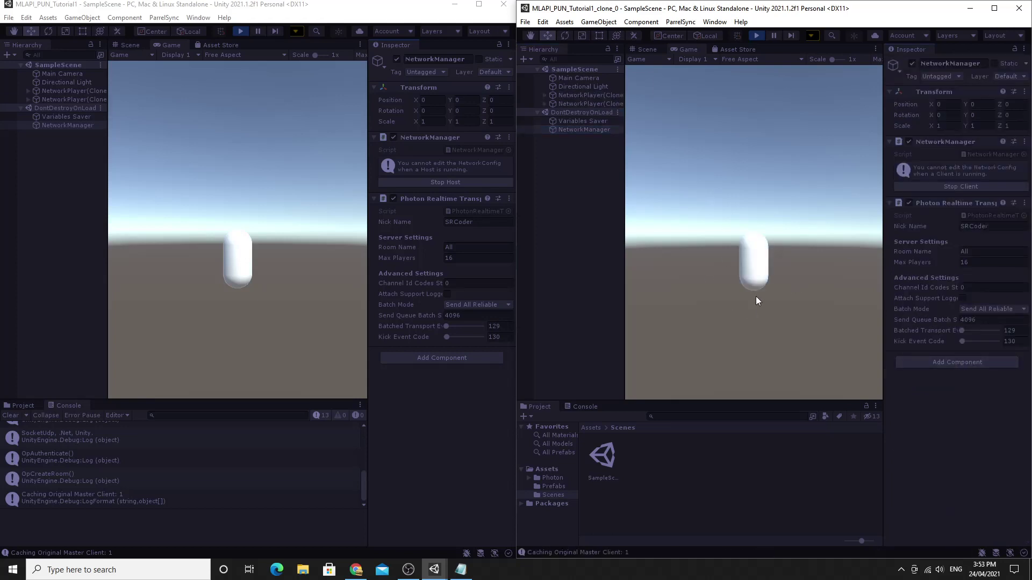
- Compare the NetworkObject properties of the two spawned NetworkPlayer clones in the cloned project, including ownership and local-player status
click(598, 95)
click(599, 102)
click(596, 95)
click(595, 102)
click(593, 95)
click(593, 105)
click(593, 96)
click(594, 105)
click(592, 95)
click(593, 103)
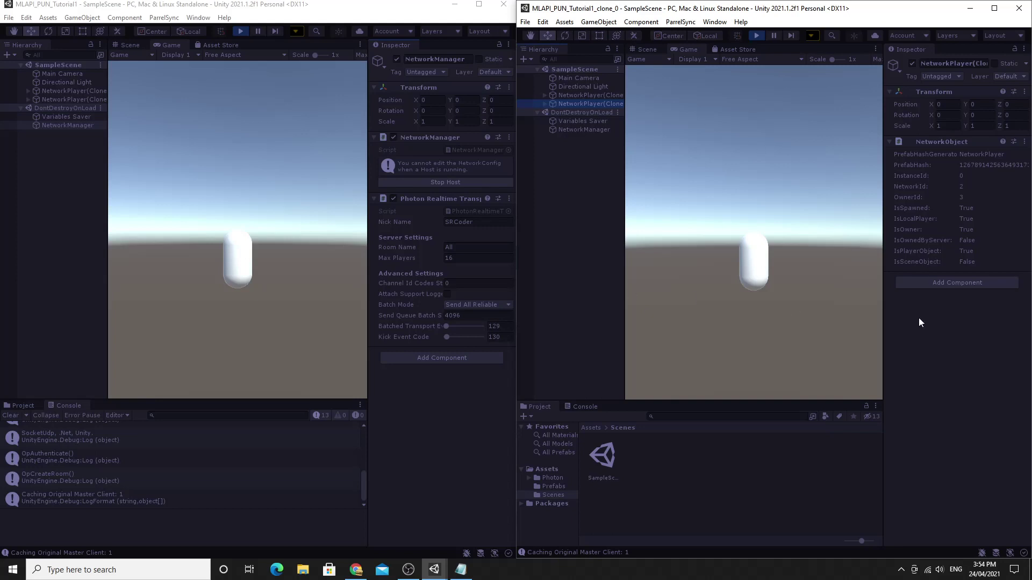
click(587, 289)
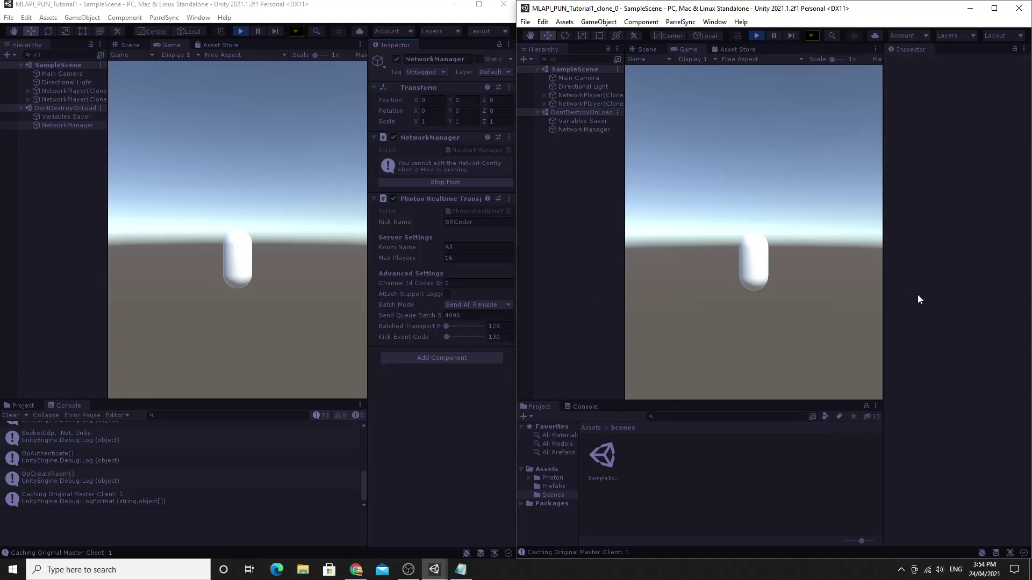